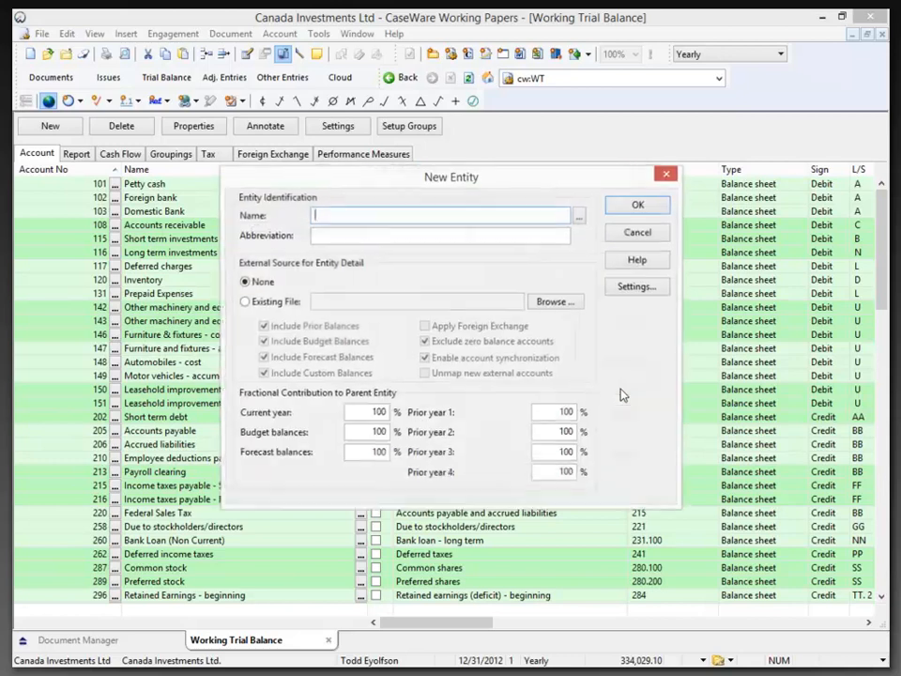
Define the subsidiary entity Queen Investments Limited with abbreviation QIL, and enter the same name in its entity settings
{"action": "type", "text": "Queen Investments Limited"}
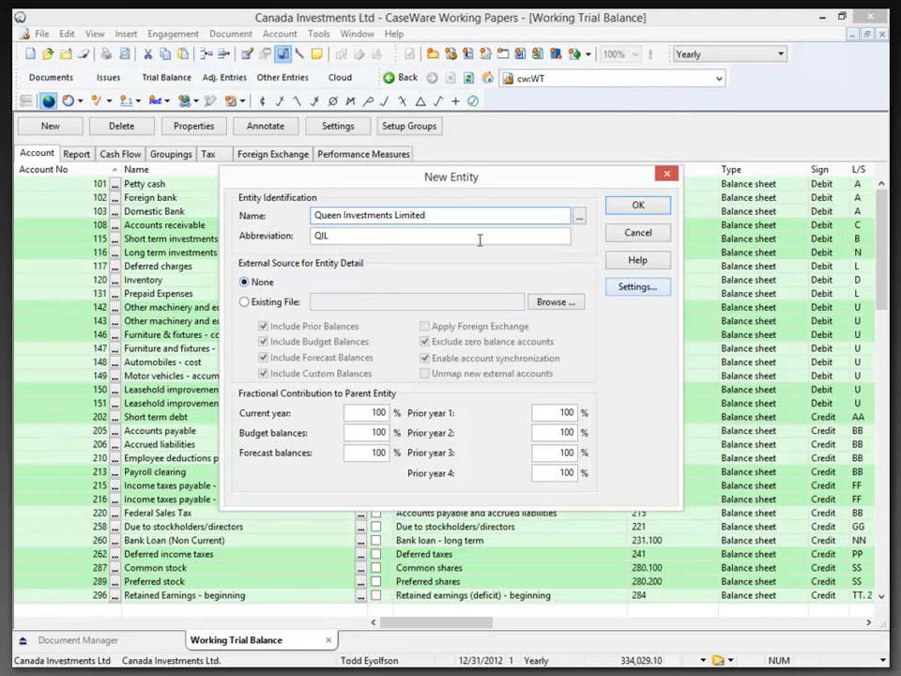
{"action": "left_click_drag", "start_coordinate": [448, 215], "coordinate": [217, 234]}
{"action": "key", "text": "ctrl+c"}
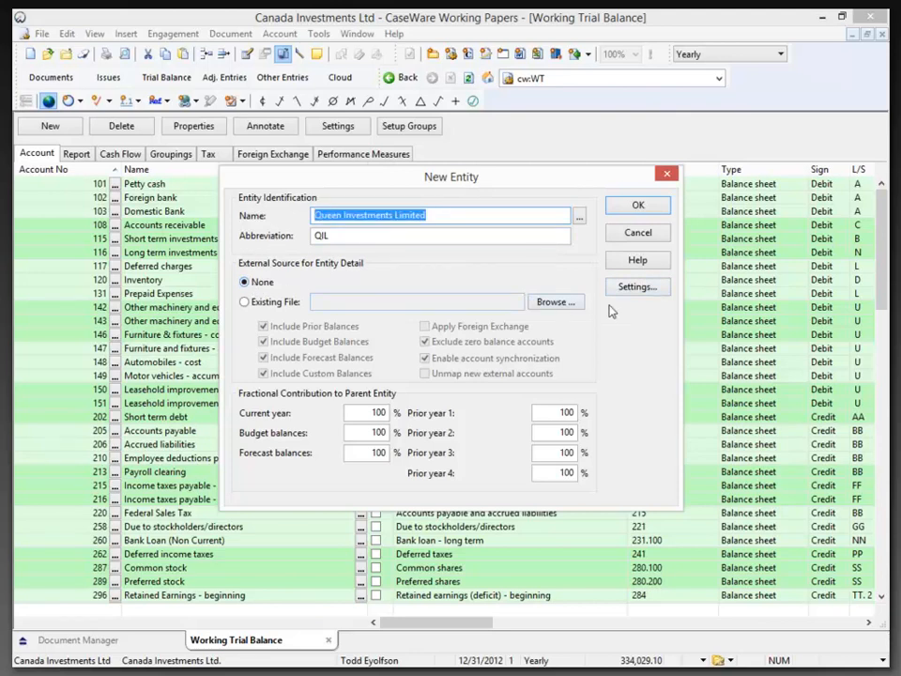
{"action": "left_click", "coordinate": [646, 291]}
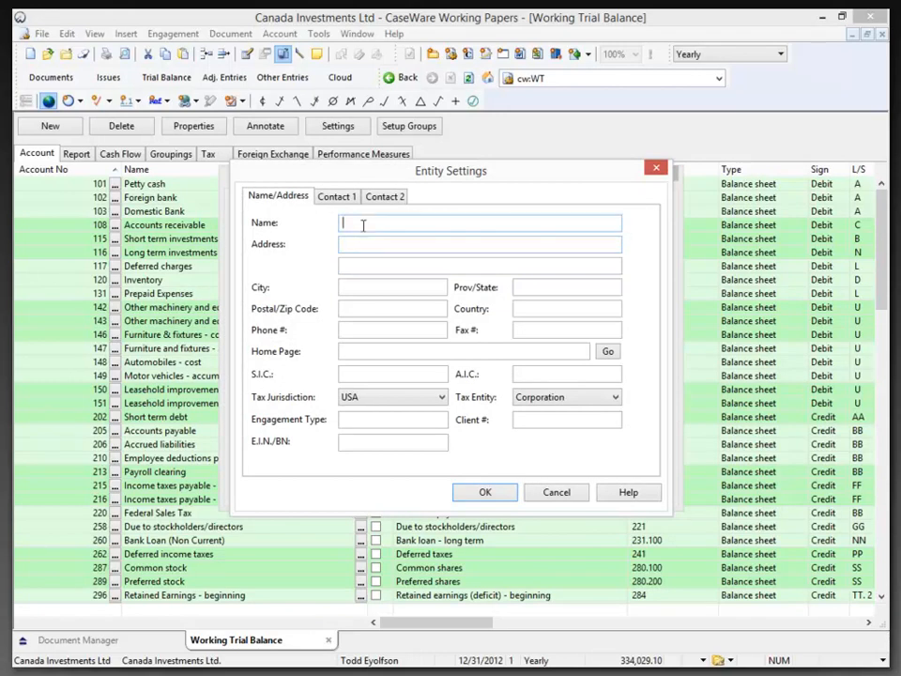
{"action": "key", "text": "ctrl+v"}
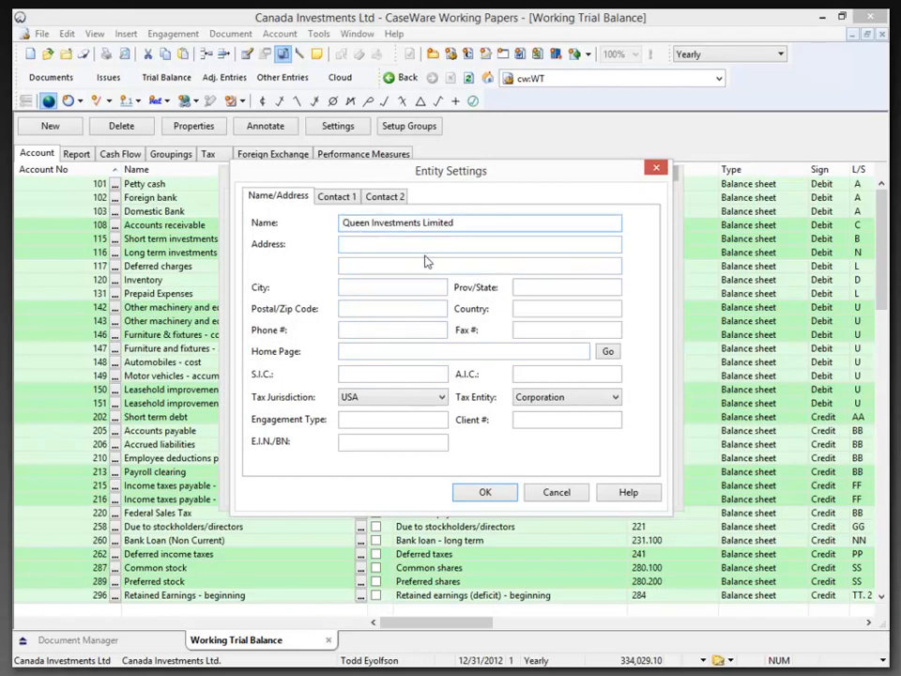
{"action": "left_click", "coordinate": [493, 495]}
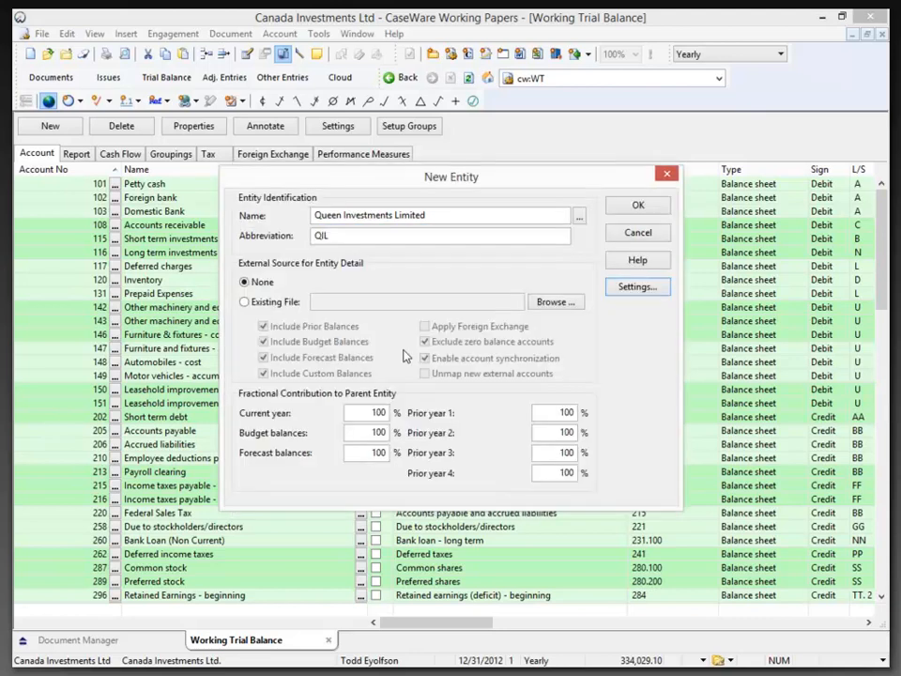
{"action": "left_click", "coordinate": [633, 210]}
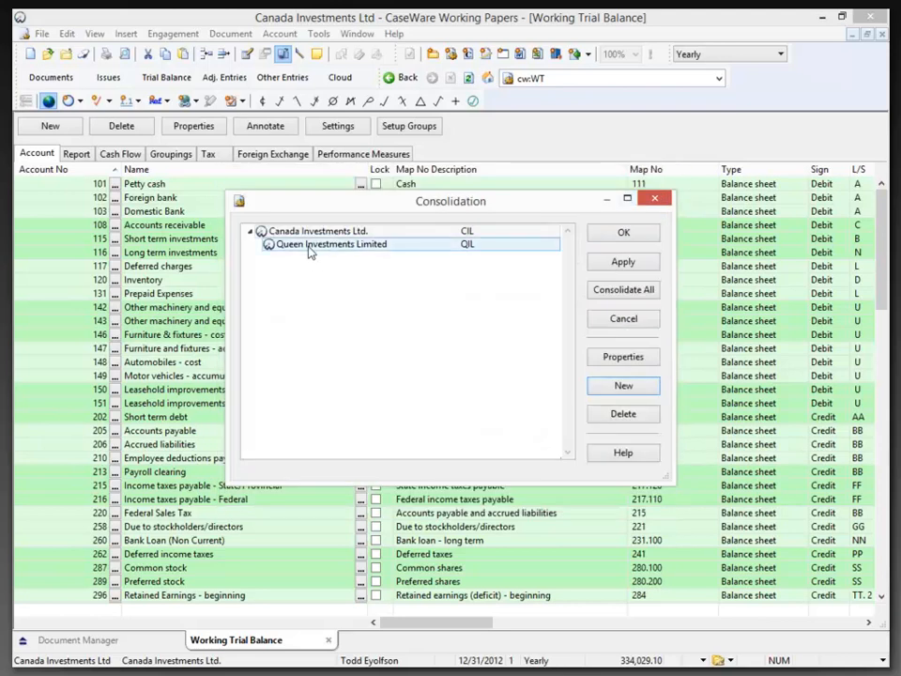
Add a second subsidiary under Canada Investments Ltd. named King Investments Limited with abbreviation KIL
{"action": "left_click", "coordinate": [315, 235]}
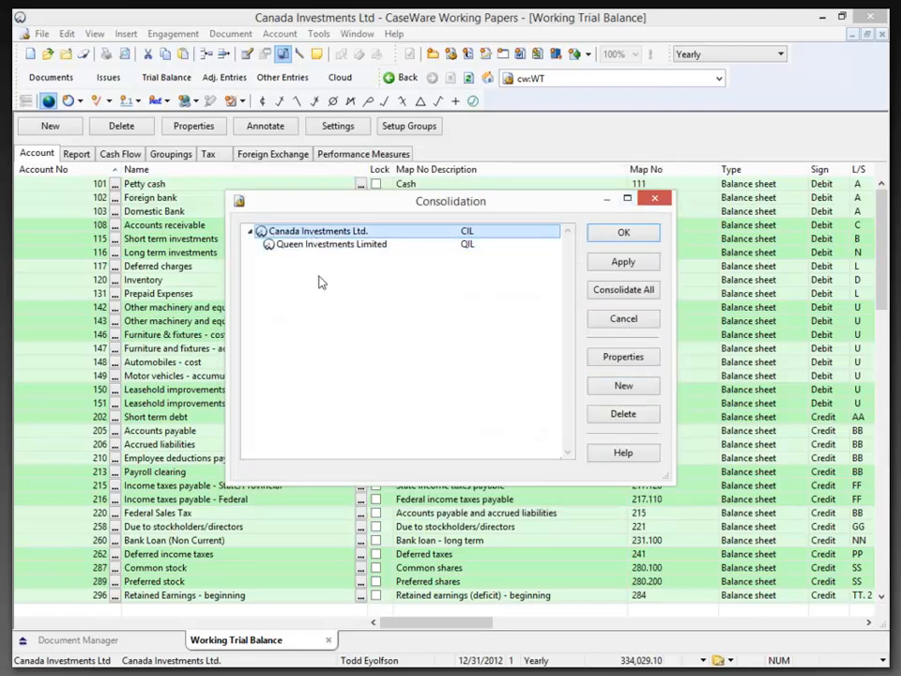
{"action": "left_click", "coordinate": [622, 387]}
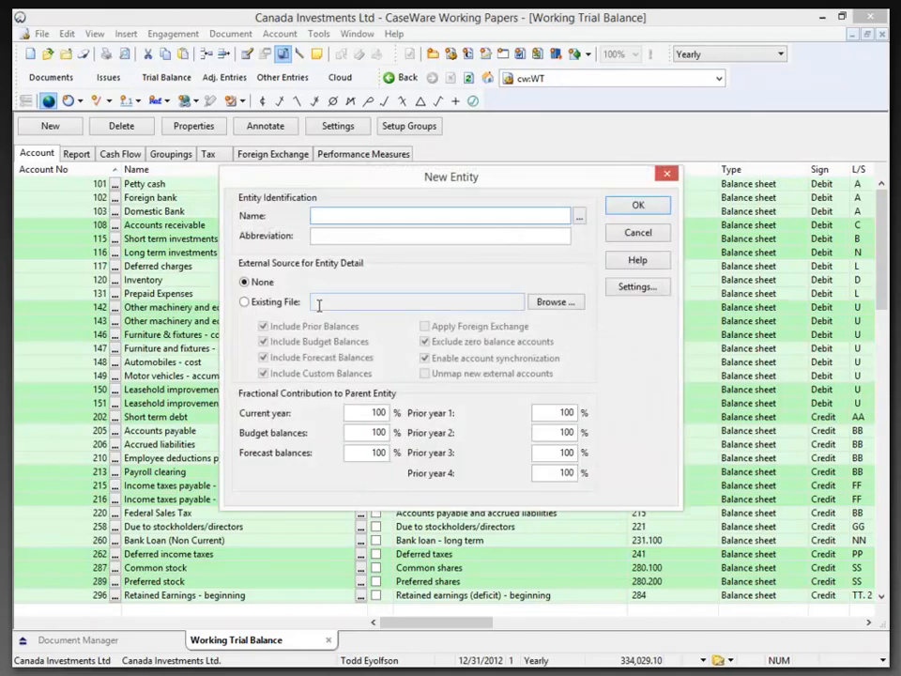
{"action": "type", "text": "King"}
{"action": "key", "text": "ctrl+v"}
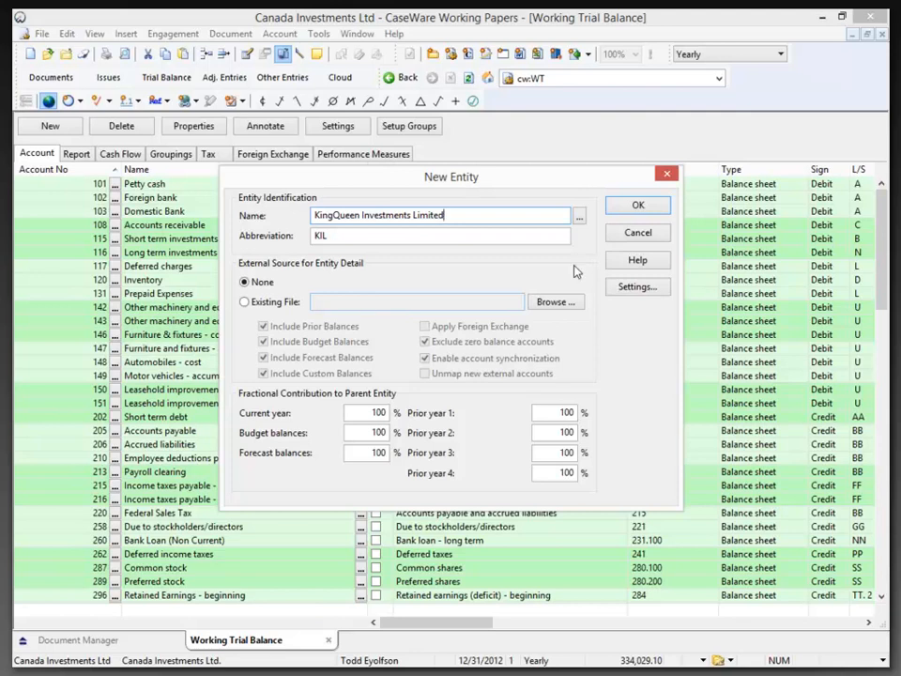
{"action": "double_click", "coordinate": [340, 215]}
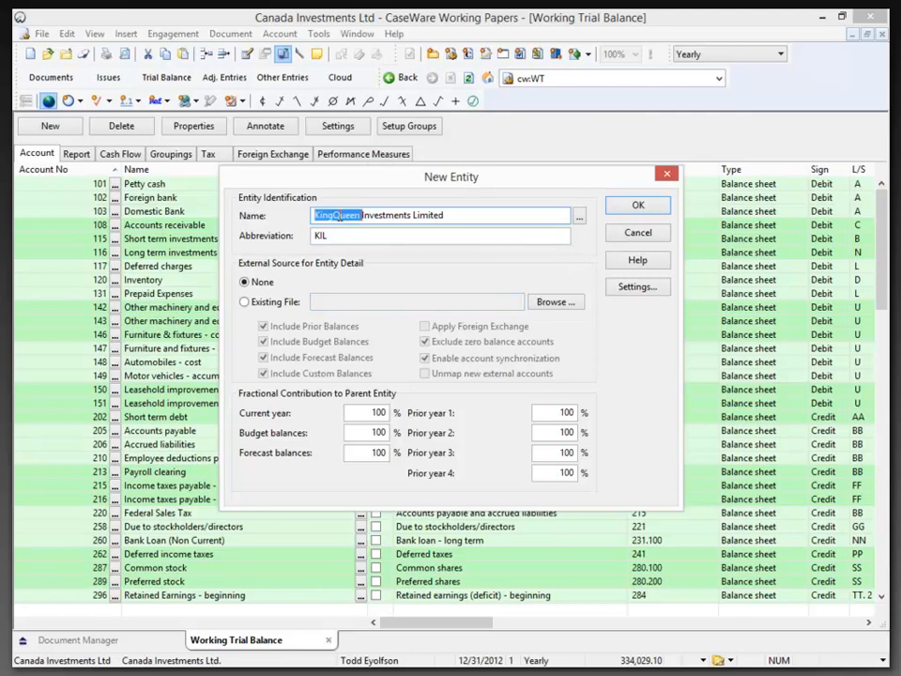
{"action": "type", "text": "King"}
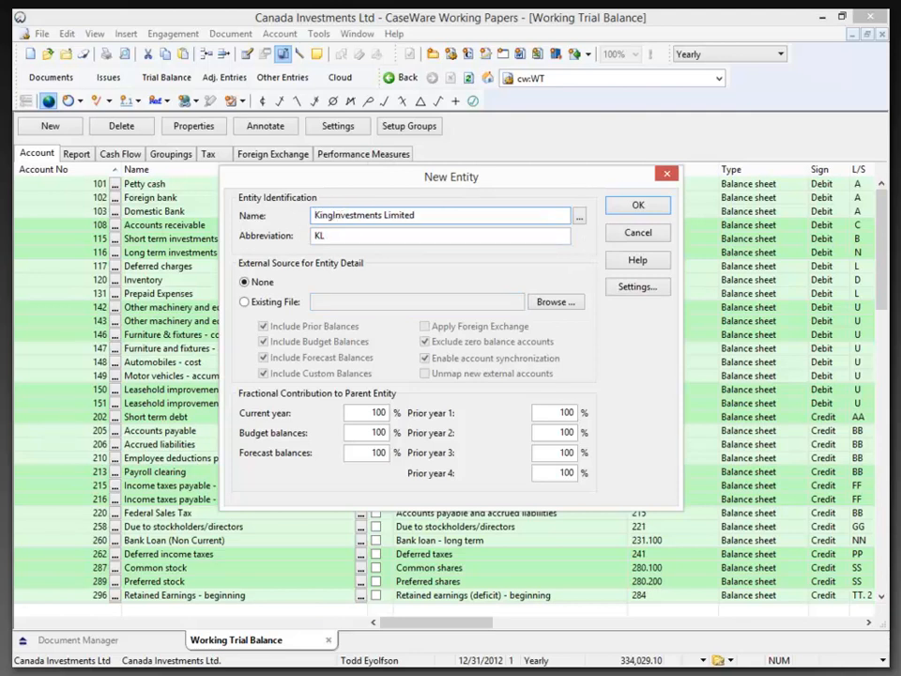
{"action": "left_click", "coordinate": [636, 205]}
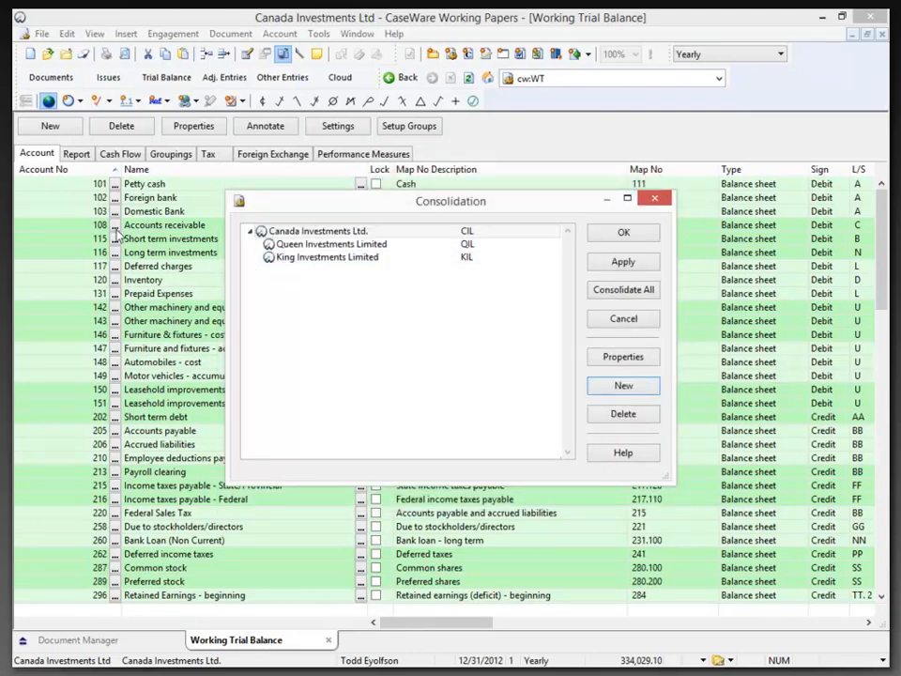
Accept the consolidation structure with Queen Investments Limited and King Investments Limited under Canada Investments Ltd
{"action": "left_click", "coordinate": [269, 246]}
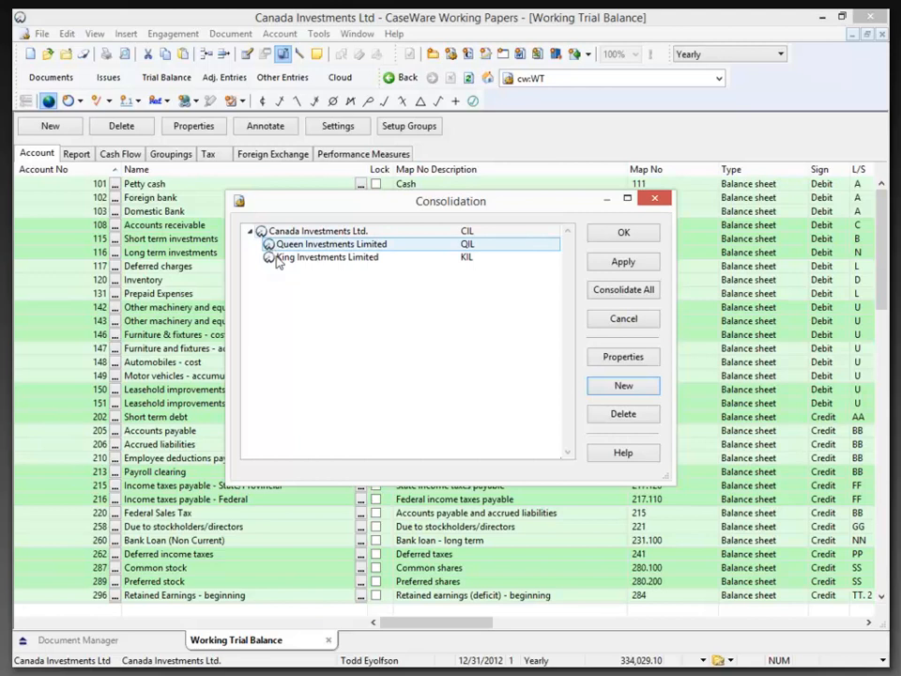
{"action": "left_click", "coordinate": [270, 257]}
{"action": "left_click", "coordinate": [269, 246]}
{"action": "left_click", "coordinate": [292, 260]}
{"action": "left_click", "coordinate": [278, 246]}
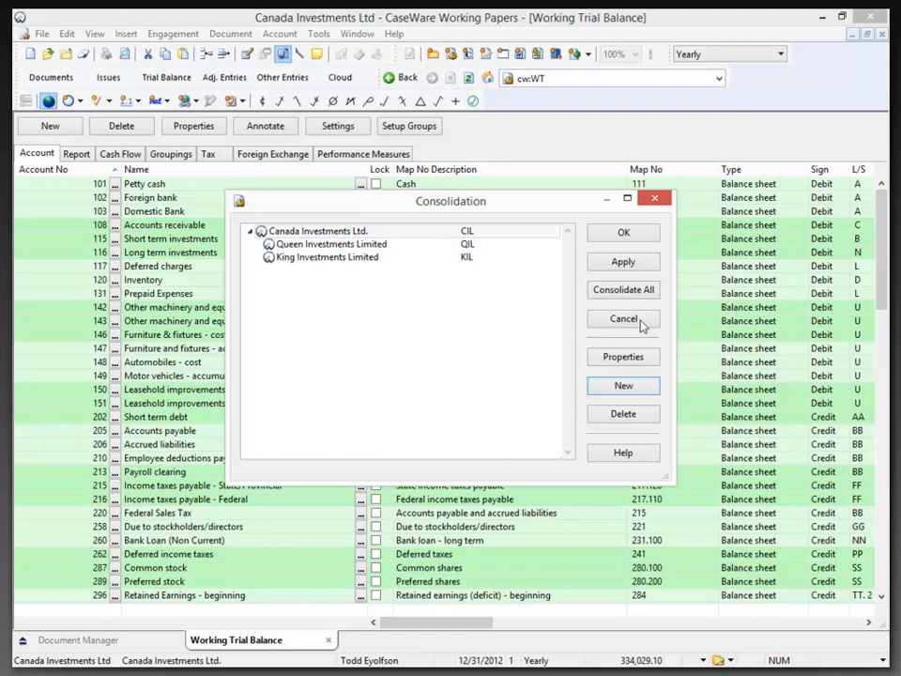
{"action": "left_click", "coordinate": [624, 234]}
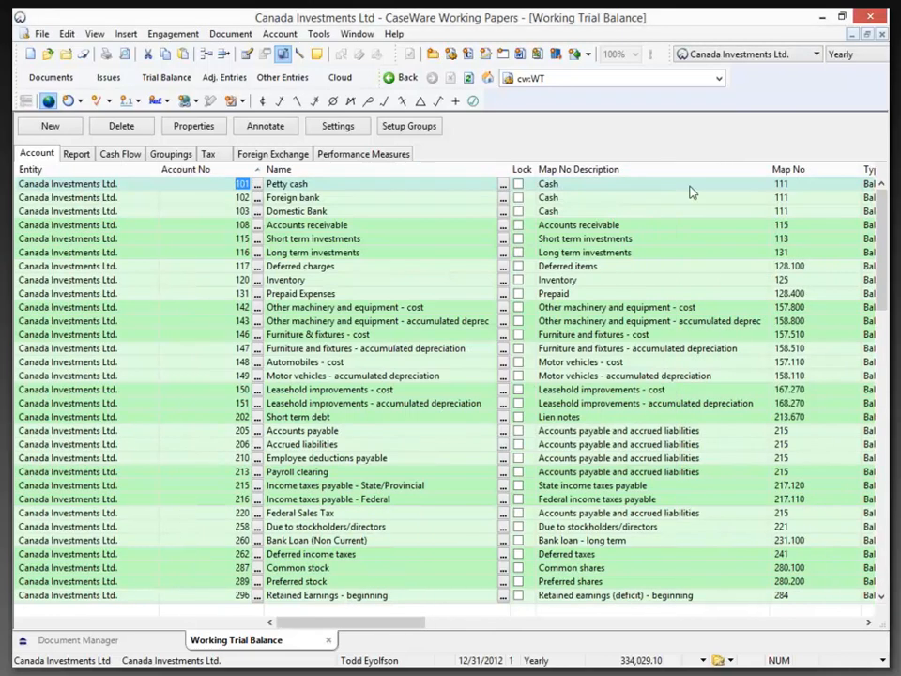
View the trial balance of Queen Investments Limited and return to the one for Canada Investments Ltd
{"action": "left_click", "coordinate": [707, 56]}
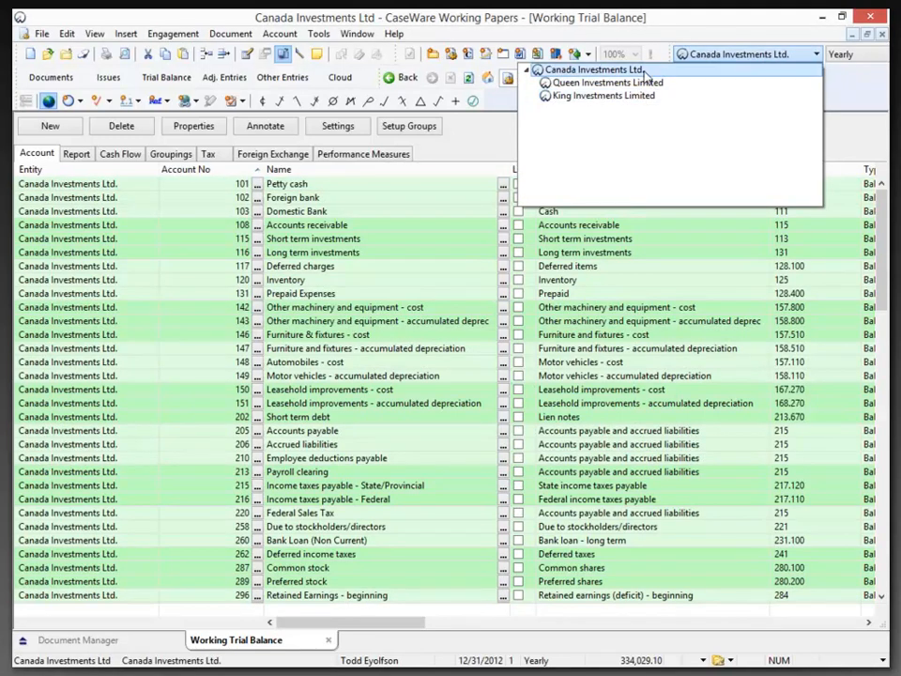
{"action": "left_click", "coordinate": [646, 75]}
{"action": "left_click", "coordinate": [709, 58]}
{"action": "left_click", "coordinate": [684, 82]}
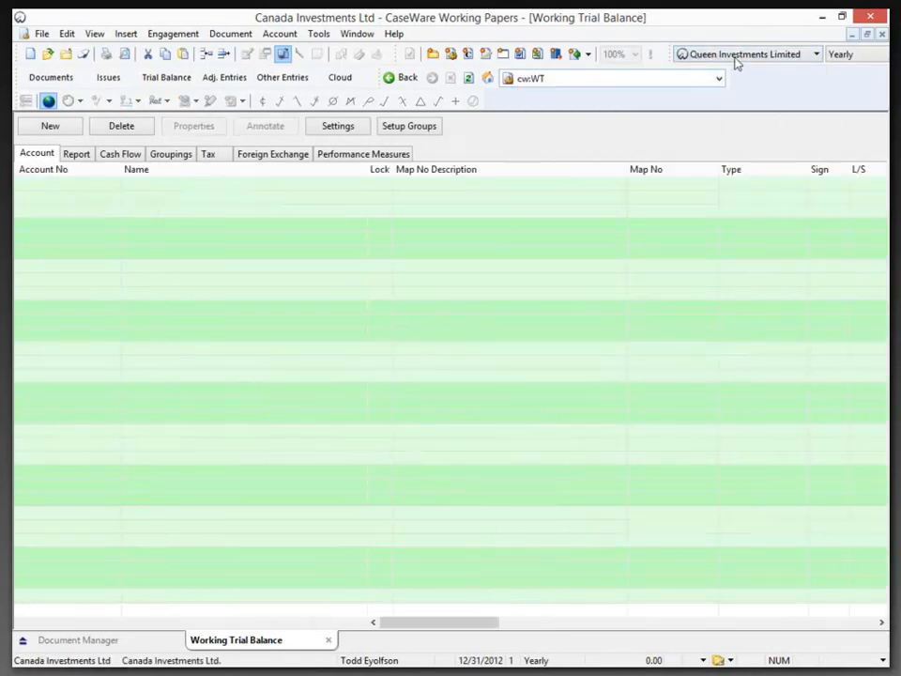
{"action": "left_click", "coordinate": [727, 56]}
{"action": "left_click", "coordinate": [594, 70]}
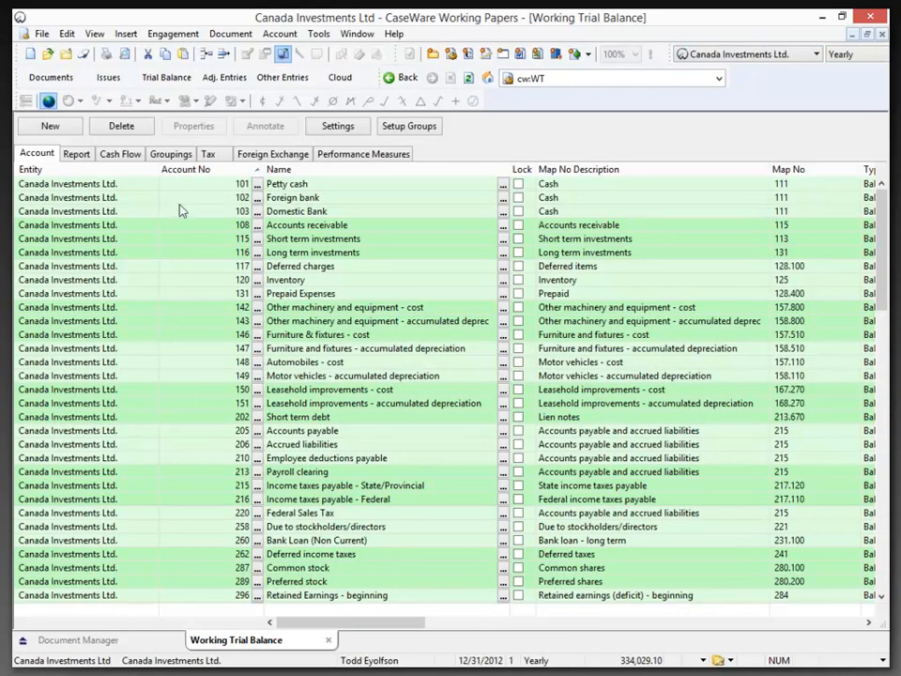
Copy all Canada Investments Ltd. accounts into the trial balance of Queen Investments Limited
{"action": "key", "text": "ctrl+a"}
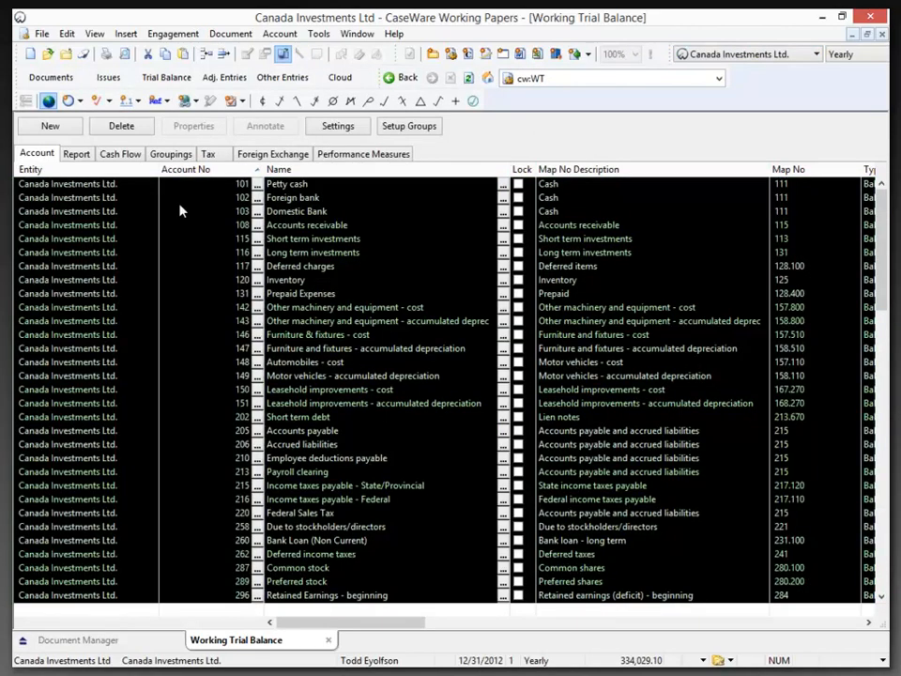
{"action": "left_click", "coordinate": [799, 56]}
{"action": "left_click", "coordinate": [729, 86]}
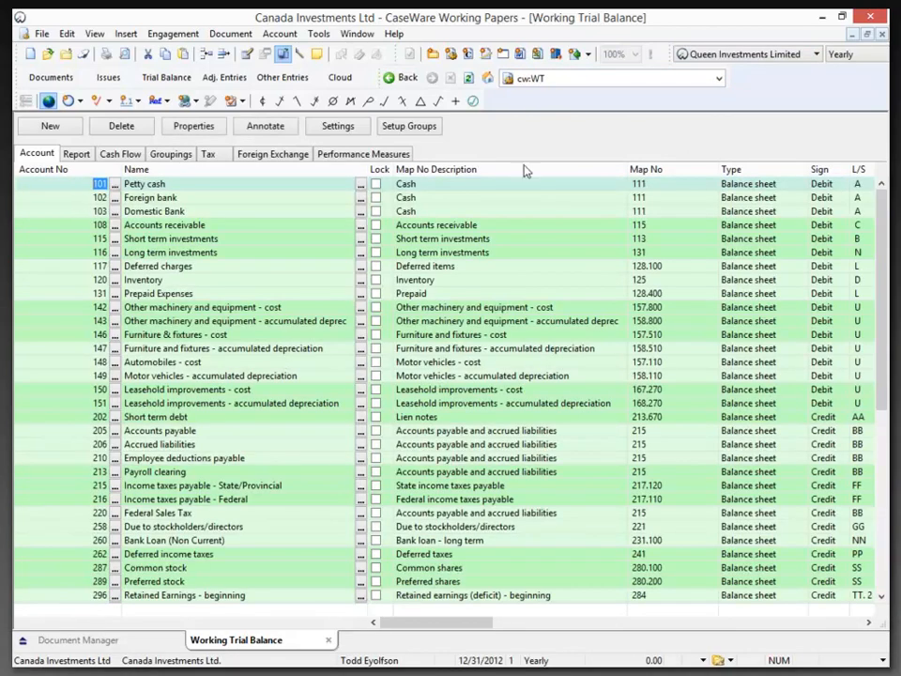
Switch the trial balance back to Canada Investments Ltd. and examine the opening balance, transactions and adjustments columns for both entities
{"action": "left_click", "coordinate": [785, 57]}
{"action": "left_click", "coordinate": [761, 71]}
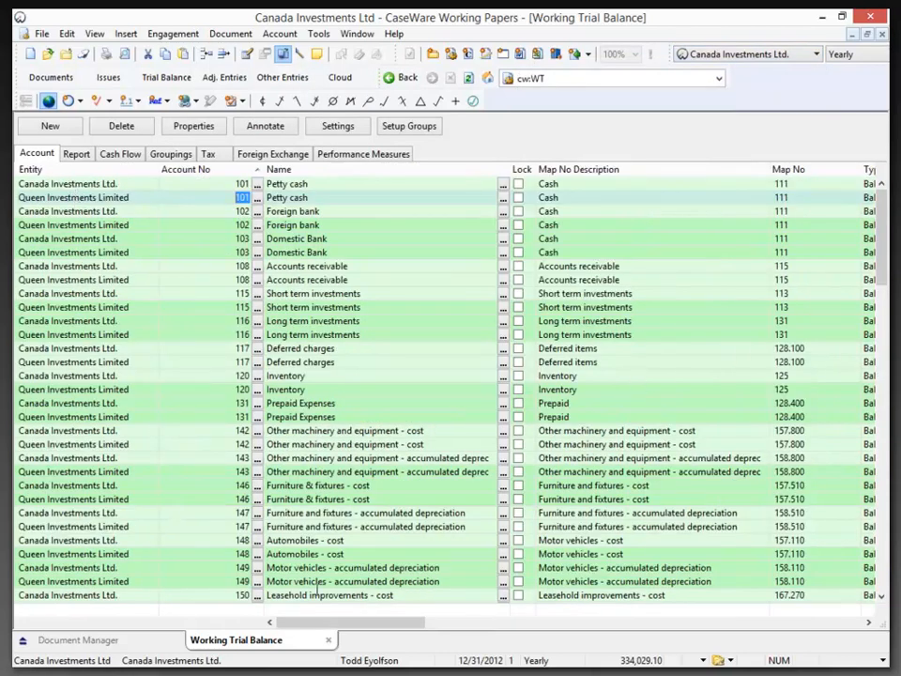
{"action": "left_click_drag", "start_coordinate": [369, 623], "coordinate": [641, 657]}
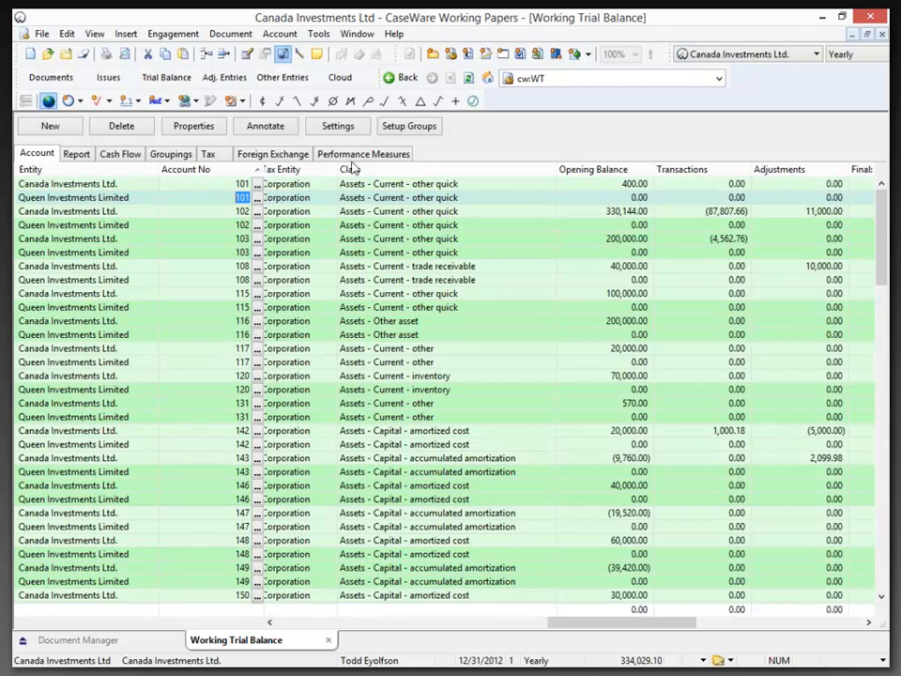
{"action": "left_click", "coordinate": [281, 38]}
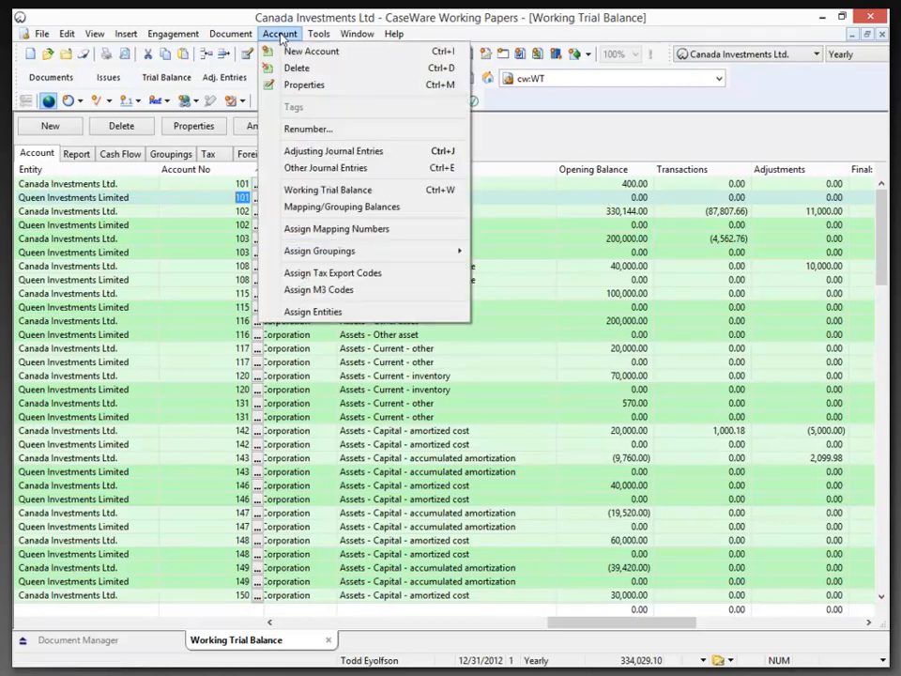
{"action": "left_click", "coordinate": [321, 312]}
{"action": "left_click", "coordinate": [306, 296]}
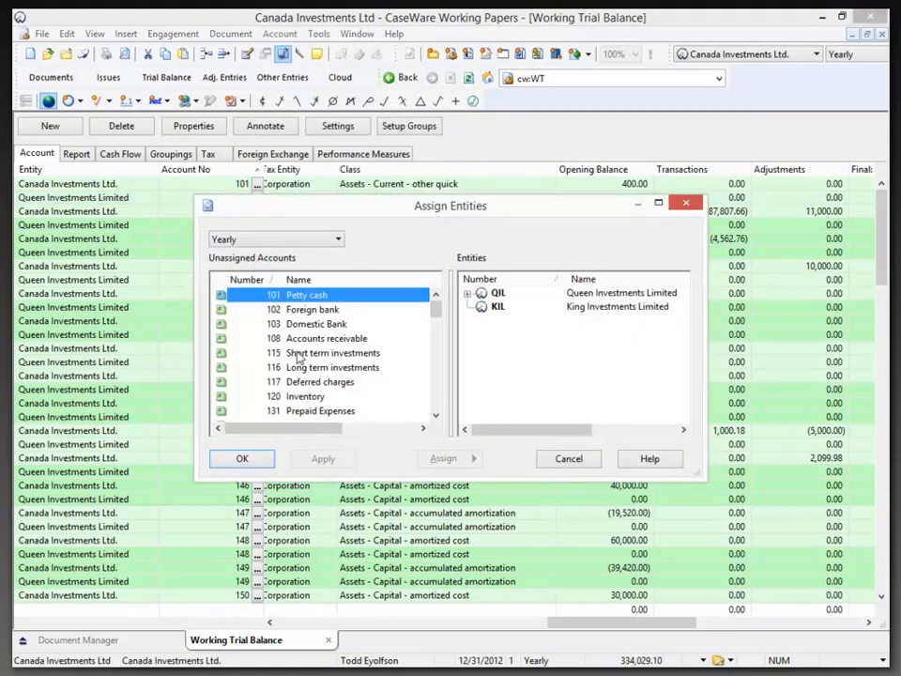
{"action": "left_click", "coordinate": [312, 394], "text": "shift"}
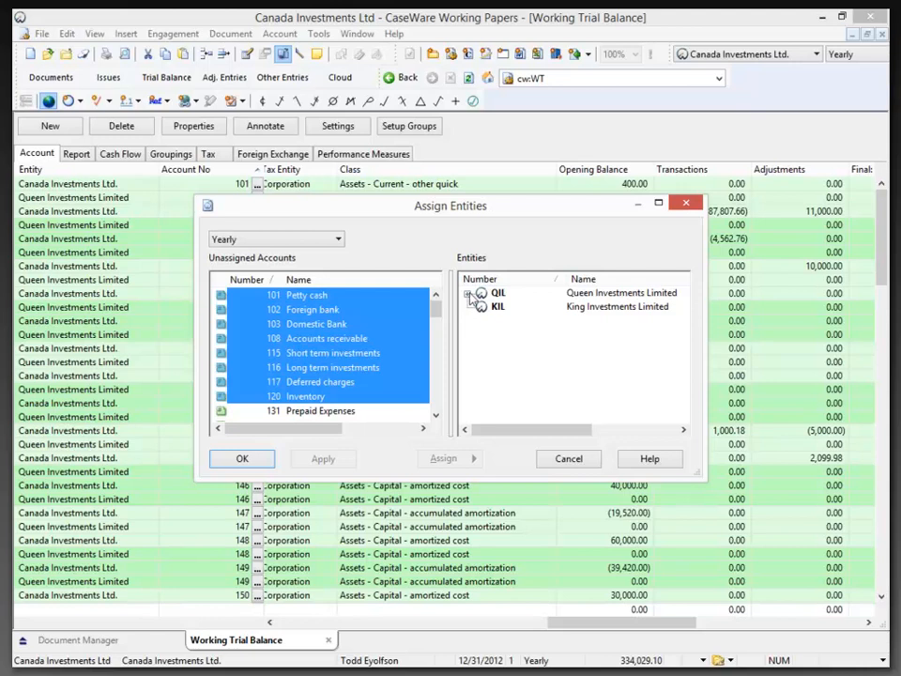
{"action": "left_click", "coordinate": [567, 459]}
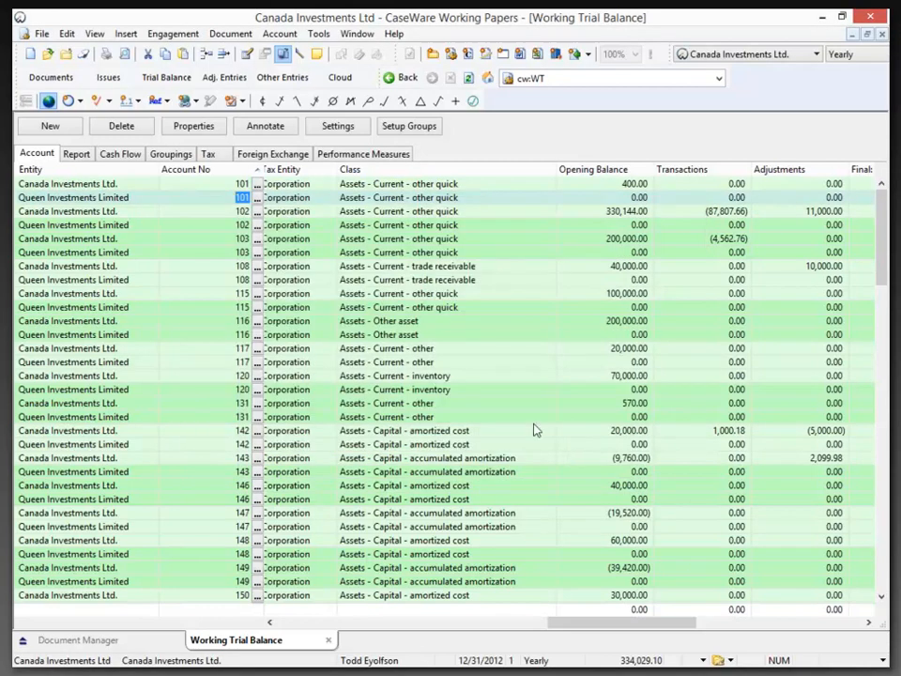
Start an Excel file import and choose King and Queen Investments LTD.xls from the Training folder as the source file
{"action": "left_click", "coordinate": [46, 38]}
{"action": "mouse_move", "coordinate": [137, 268]}
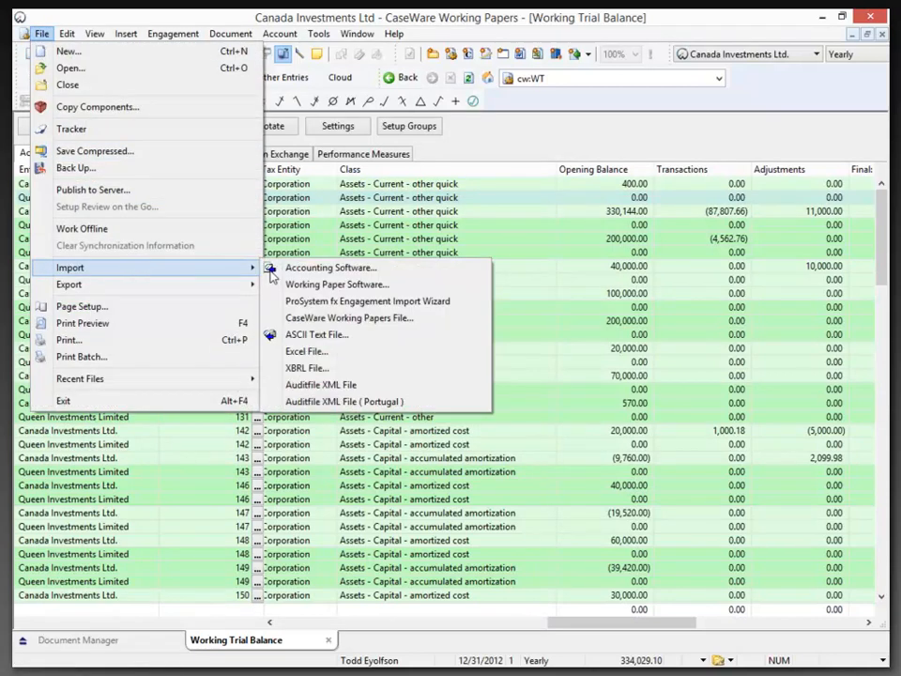
{"action": "left_click", "coordinate": [338, 351]}
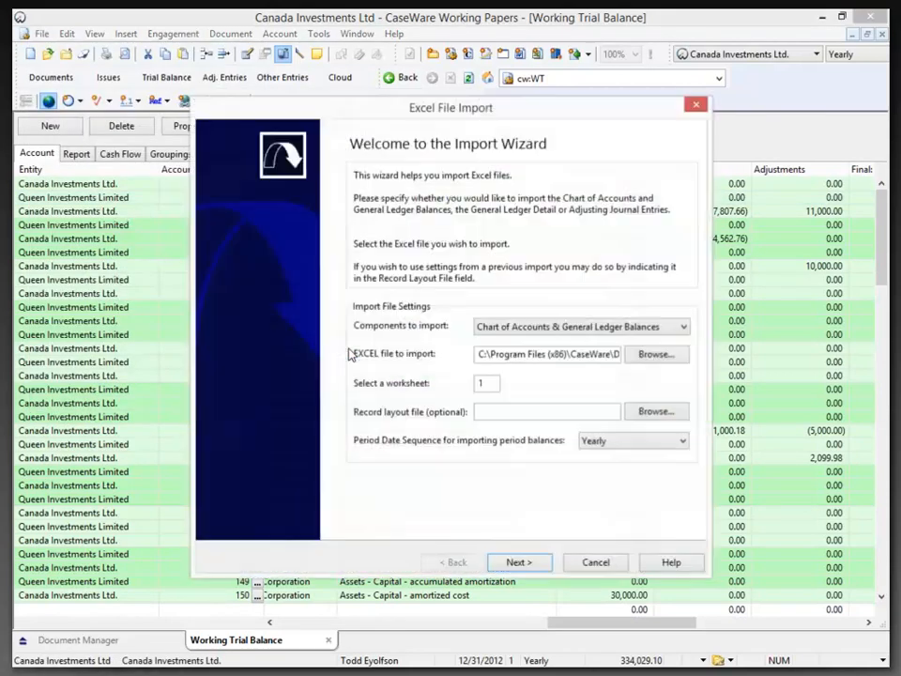
{"action": "left_click", "coordinate": [650, 355]}
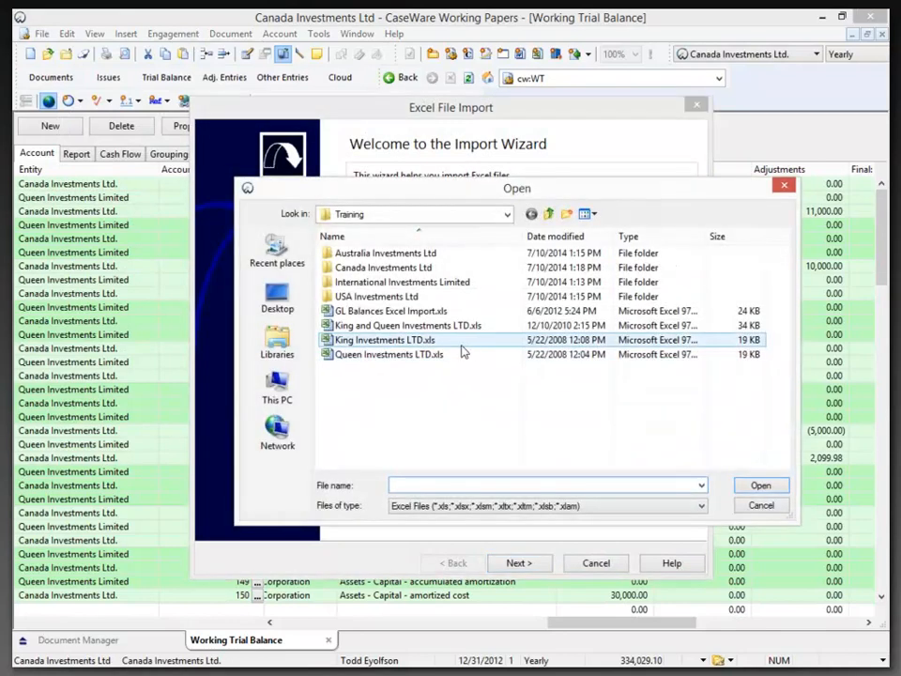
{"action": "left_click", "coordinate": [411, 325]}
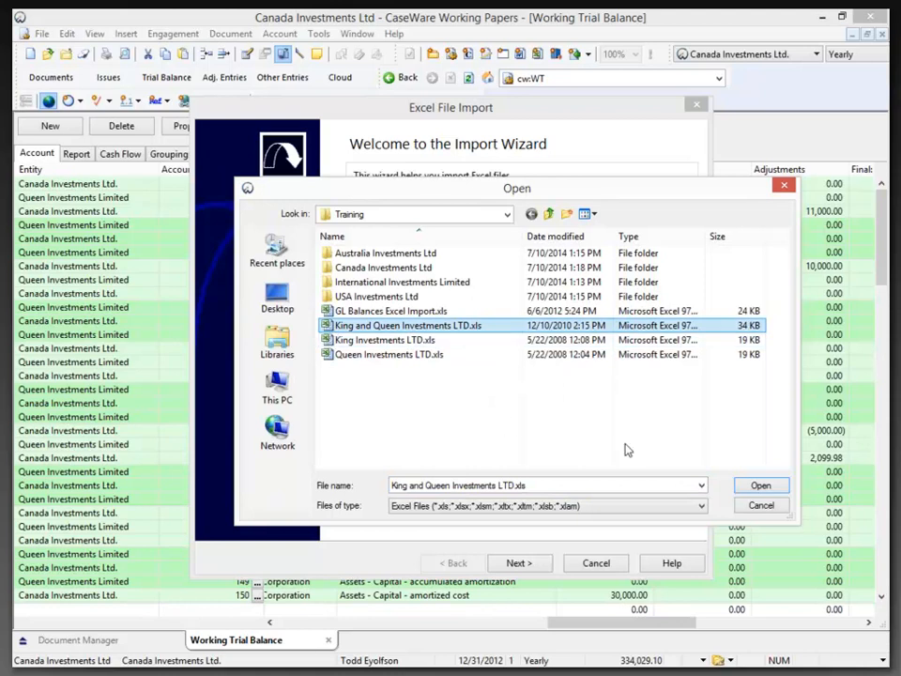
{"action": "left_click", "coordinate": [762, 486]}
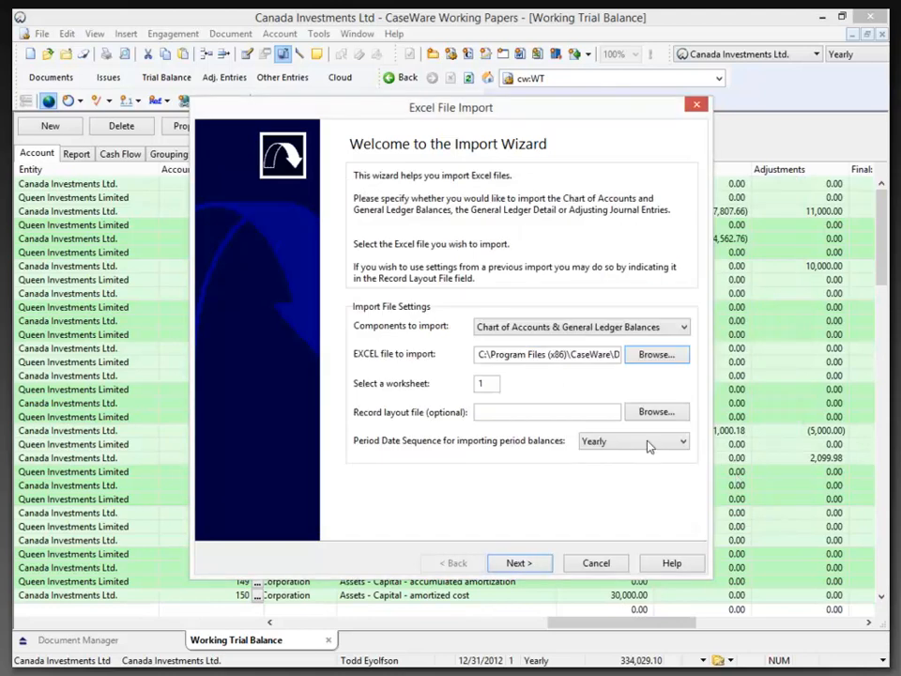
Use King and Queen Investments LTD.vtb as the record layout file and continue to the import's data properties
{"action": "left_click", "coordinate": [646, 414]}
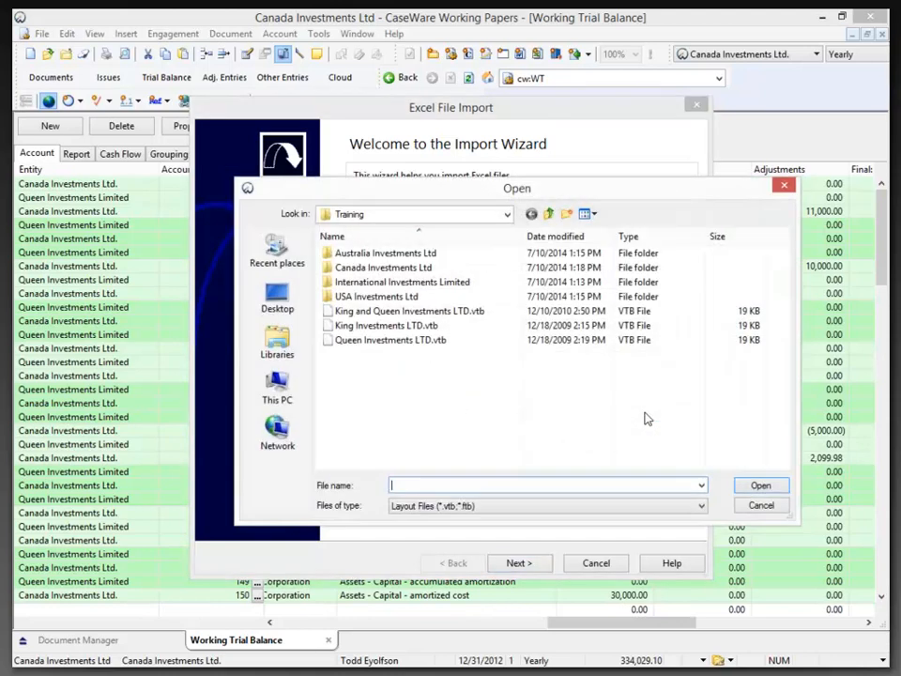
{"action": "left_click", "coordinate": [412, 312]}
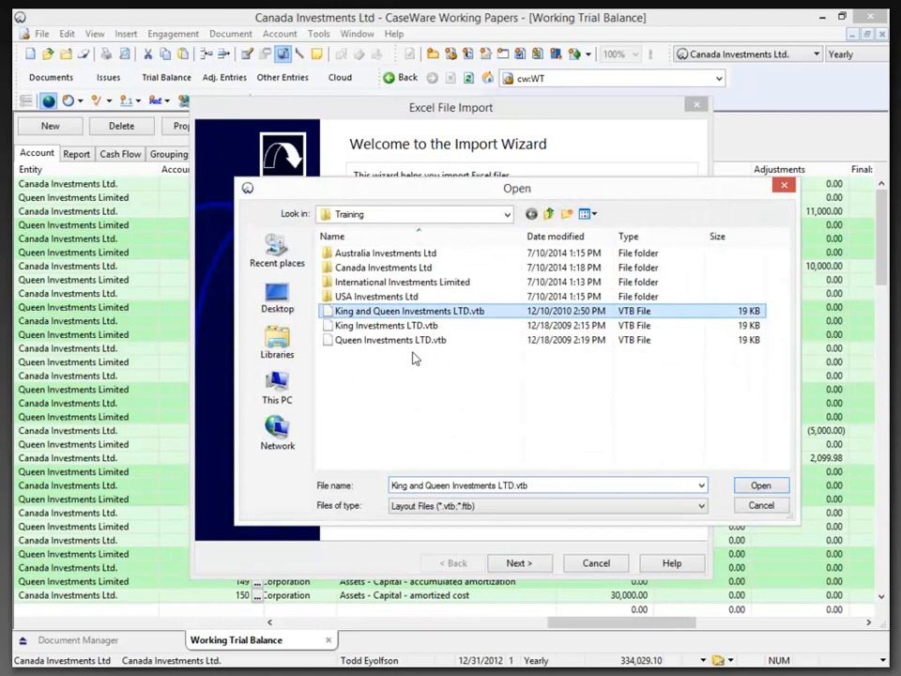
{"action": "left_click", "coordinate": [762, 486]}
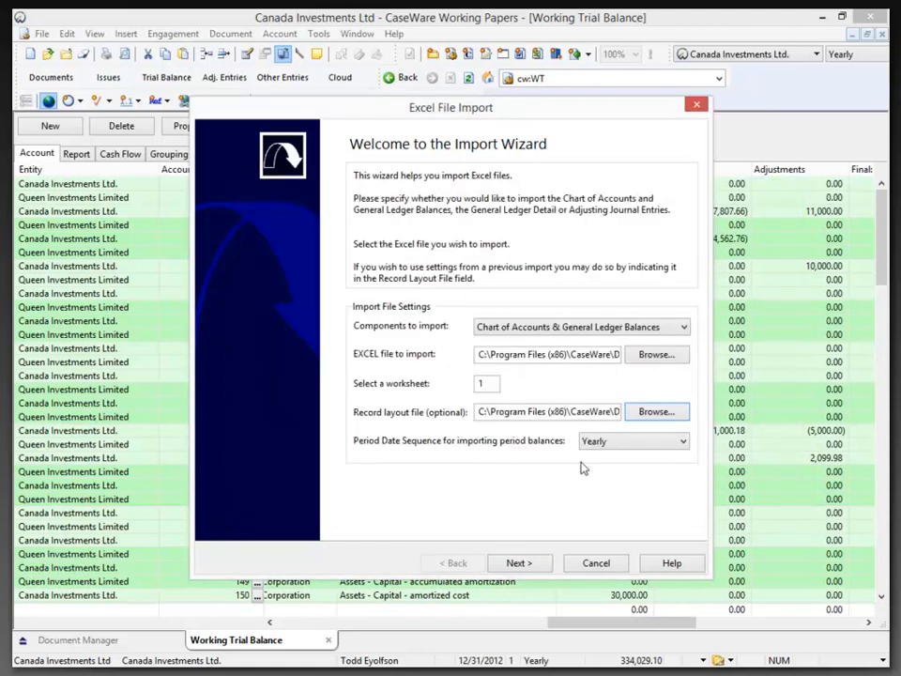
{"action": "left_click", "coordinate": [519, 563]}
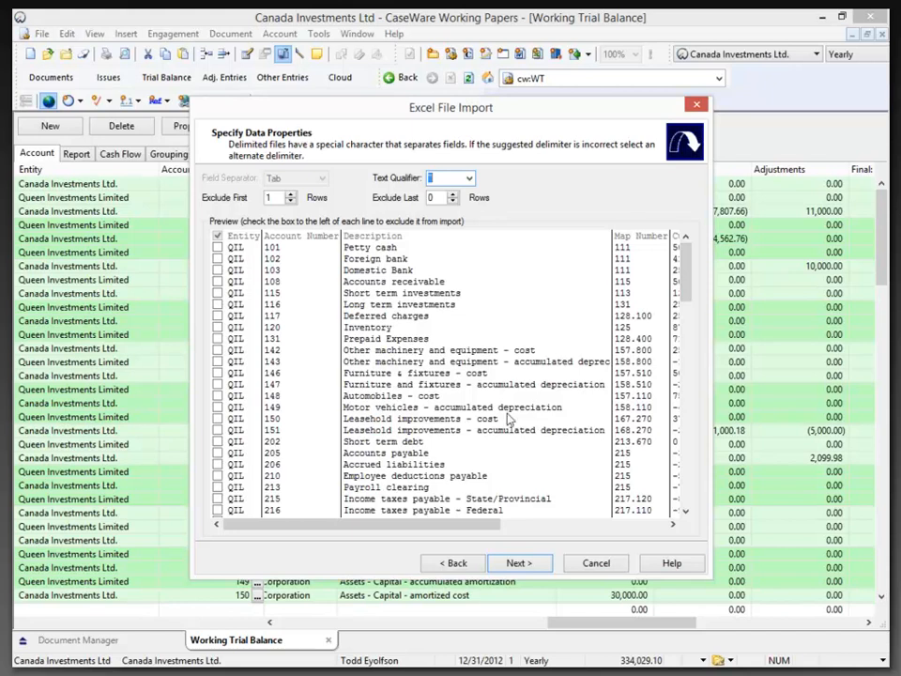
Review the import's field details through the PY2 Opening Balance column and continue with entity assignment through divisional profile left off
{"action": "left_click", "coordinate": [522, 563]}
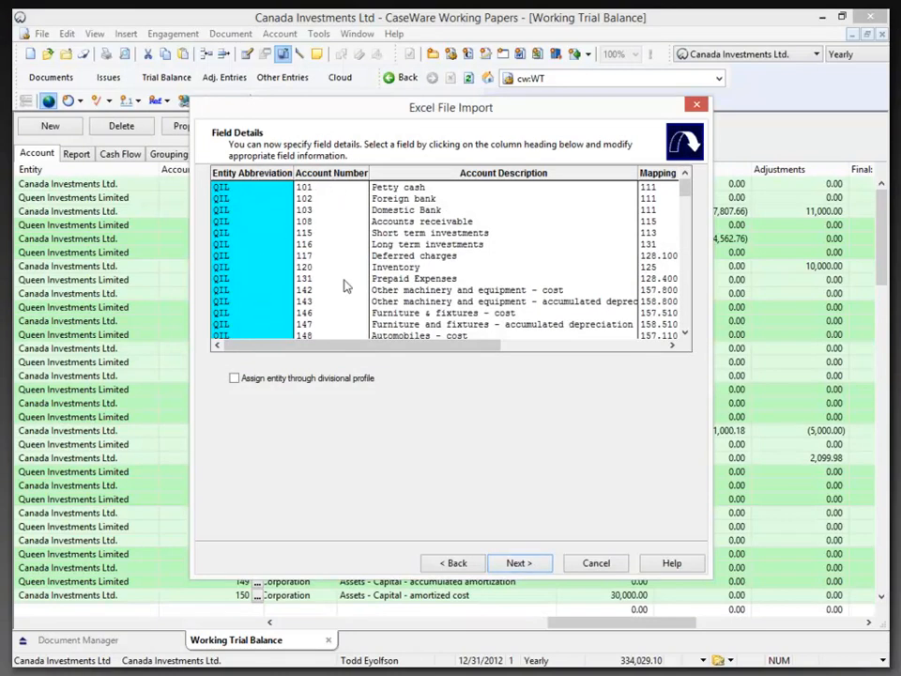
{"action": "left_click", "coordinate": [519, 346]}
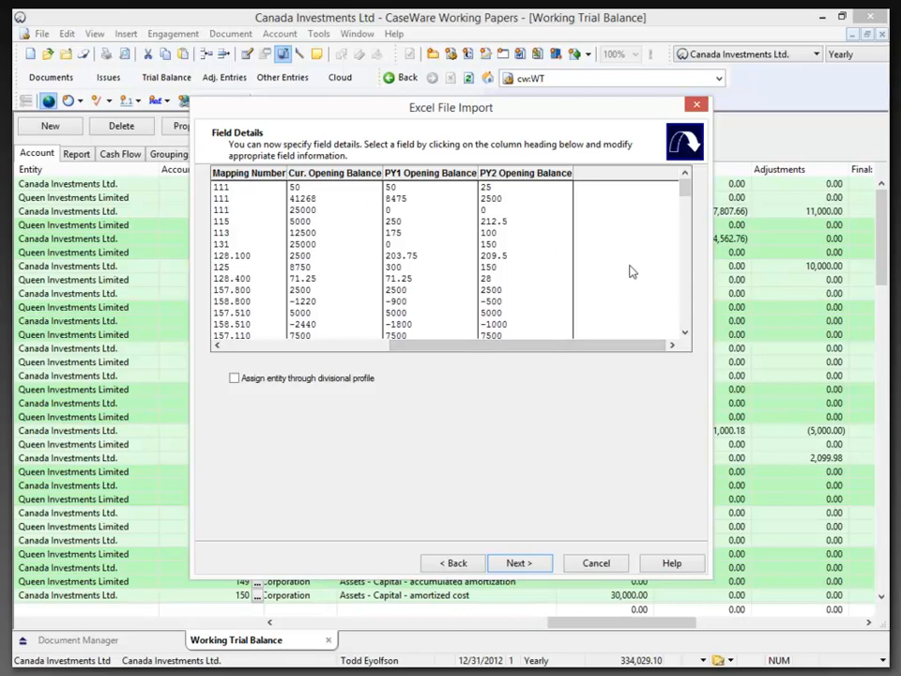
{"action": "left_click", "coordinate": [236, 379]}
{"action": "left_click", "coordinate": [236, 379]}
{"action": "left_click", "coordinate": [515, 568]}
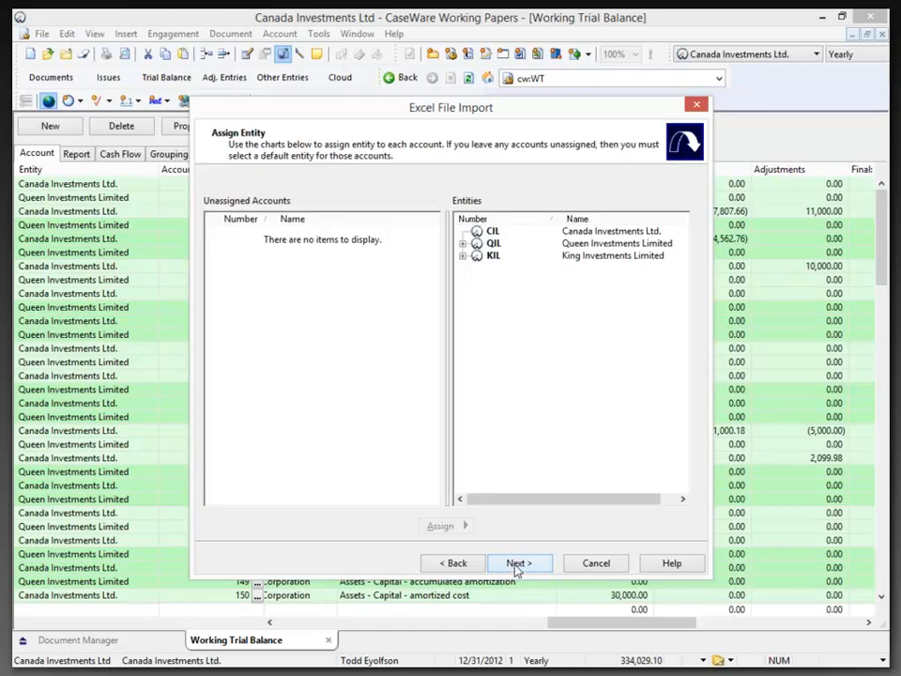
Check the accounts assigned to King and Queen Investments Limited, then continue to the import's advanced specifications
{"action": "left_click", "coordinate": [462, 255]}
{"action": "left_click", "coordinate": [463, 232]}
{"action": "left_click", "coordinate": [463, 243]}
{"action": "left_click", "coordinate": [463, 232]}
{"action": "left_click", "coordinate": [517, 563]}
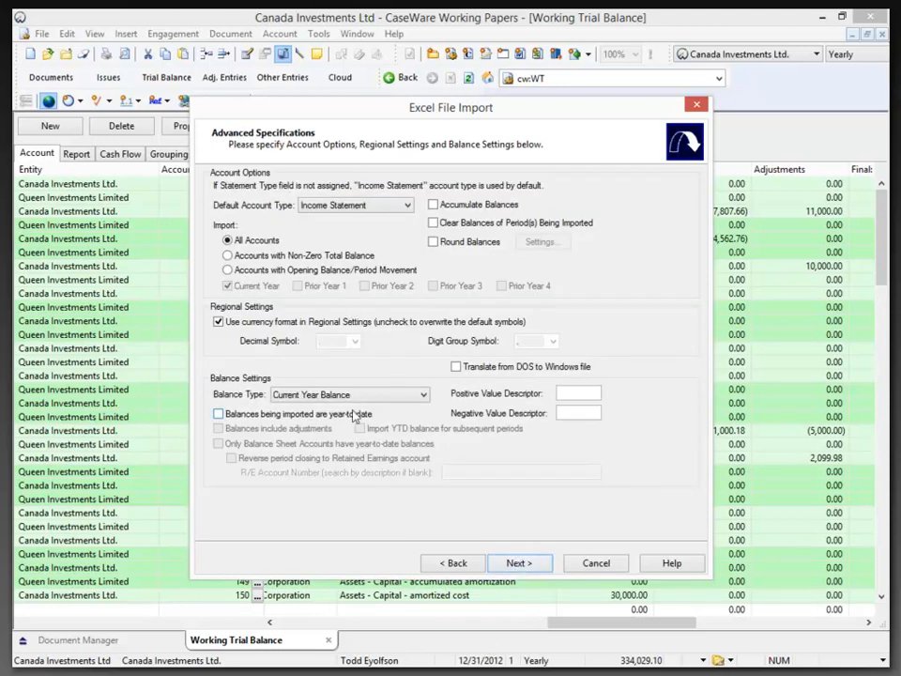
Run the import with default specifications, replacing the existing King and Queen Investments LTD.vtb layout, and review the chart of accounts change report
{"action": "left_click", "coordinate": [518, 563]}
{"action": "left_click", "coordinate": [518, 566]}
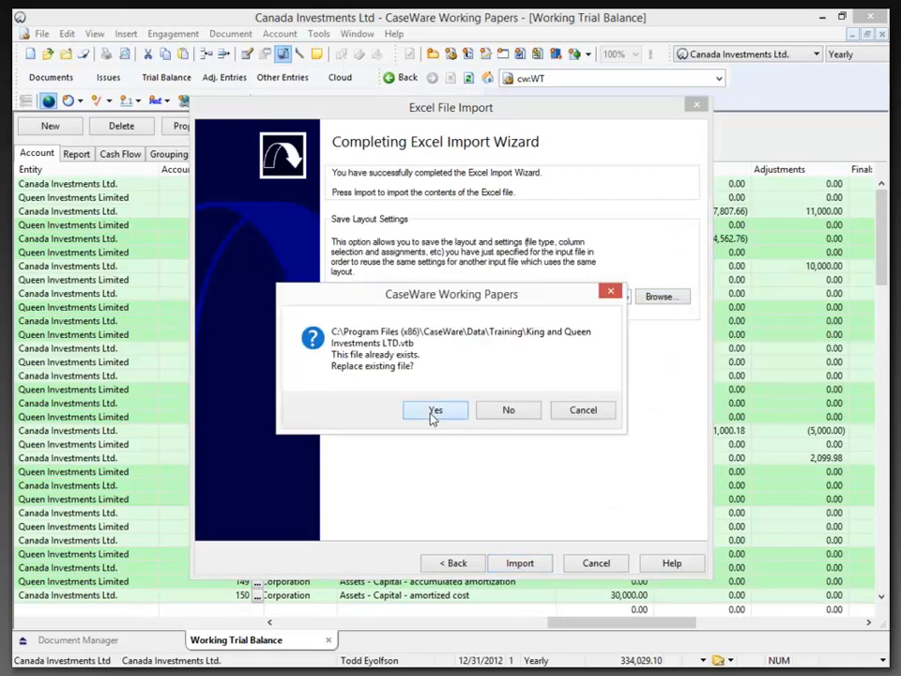
{"action": "left_click", "coordinate": [434, 413]}
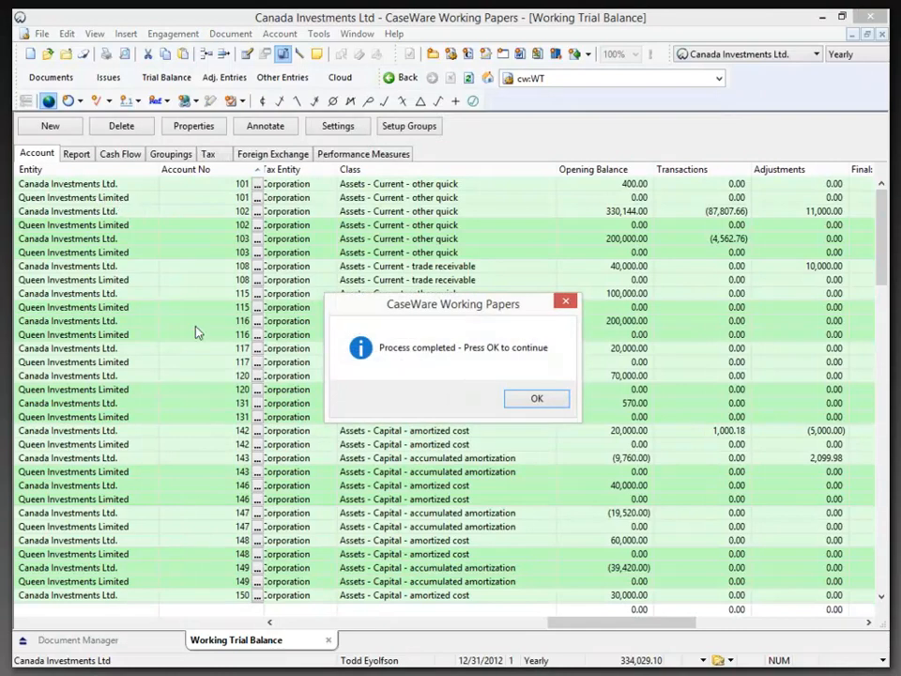
{"action": "left_click", "coordinate": [532, 402]}
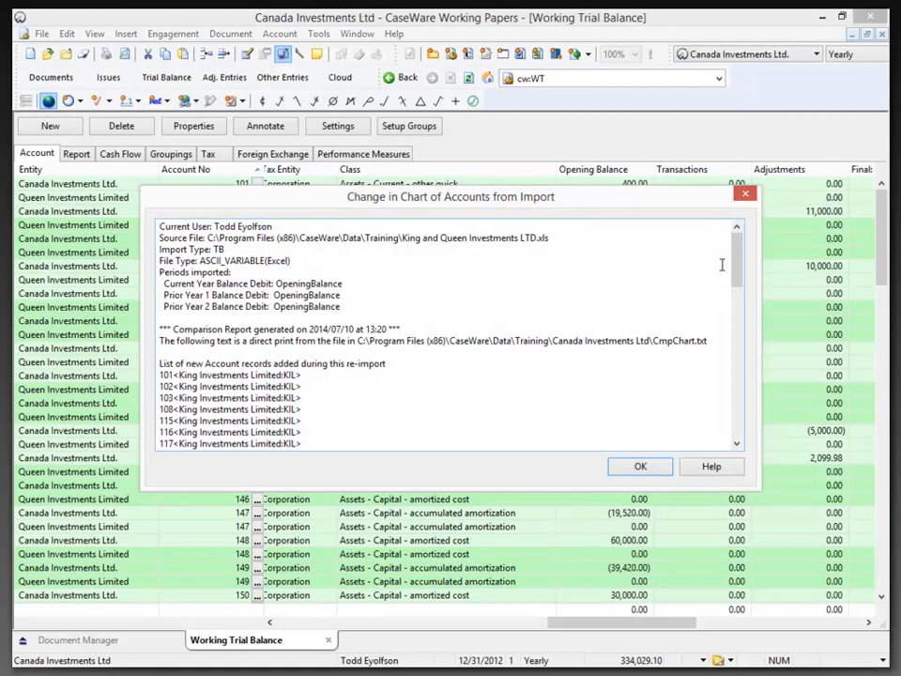
{"action": "left_click_drag", "start_coordinate": [738, 279], "coordinate": [727, 431]}
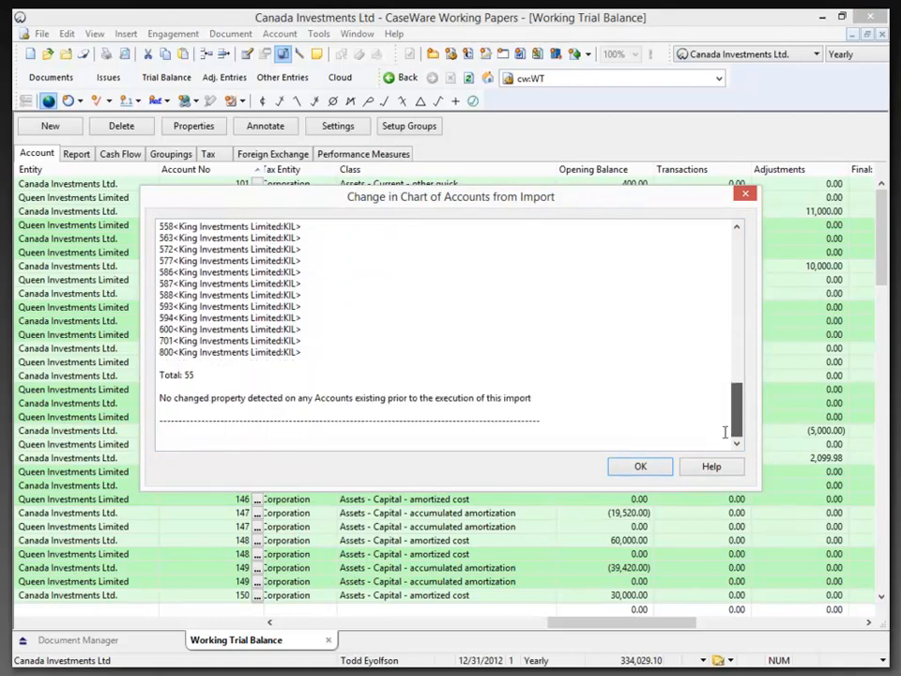
{"action": "left_click", "coordinate": [635, 473]}
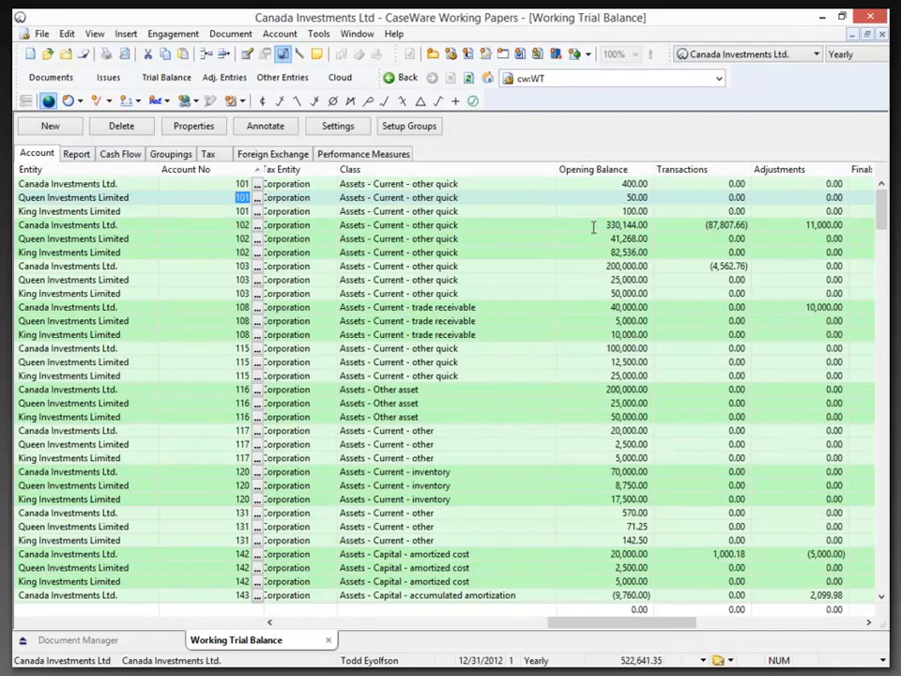
Sort the trial balance by entity and review the accounts and opening balances of all three entities
{"action": "left_click", "coordinate": [83, 170]}
{"action": "scroll", "coordinate": [102, 232], "scroll_direction": "up", "scroll_amount": 14}
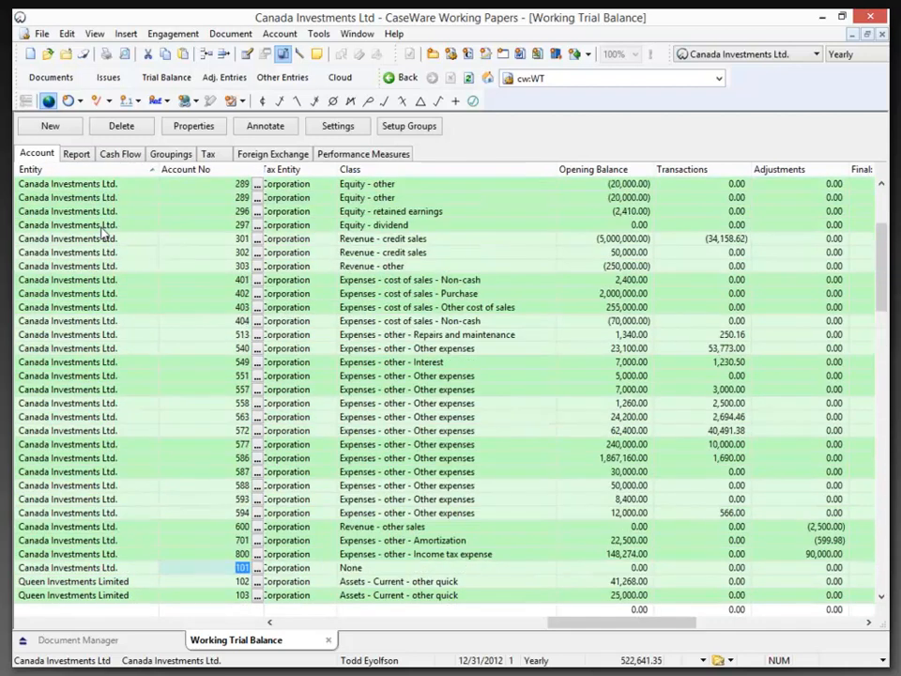
{"action": "scroll", "coordinate": [108, 237], "scroll_direction": "down", "scroll_amount": 20}
{"action": "scroll", "coordinate": [108, 237], "scroll_direction": "up", "scroll_amount": 20}
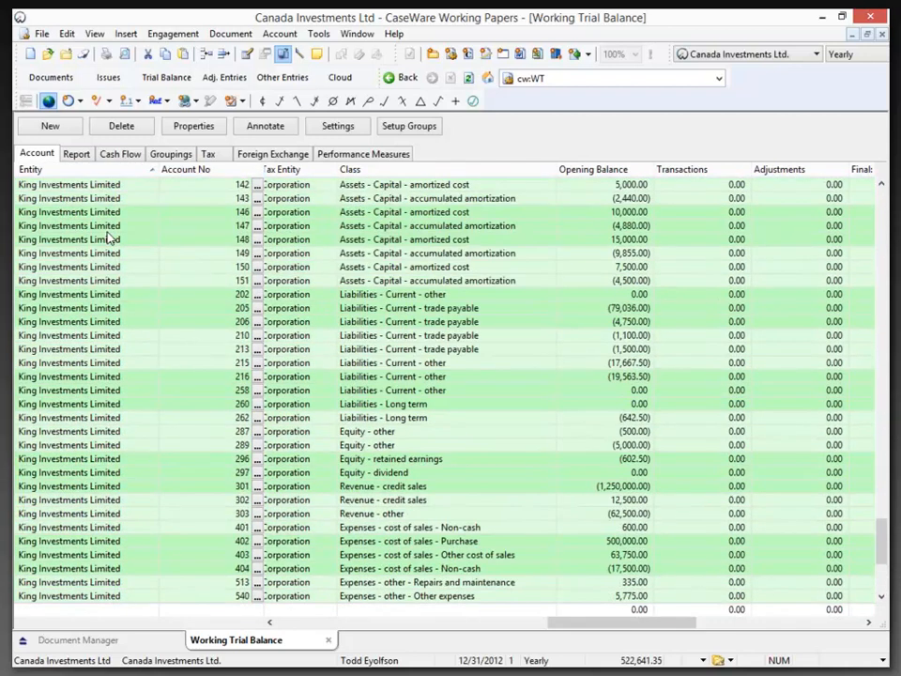
{"action": "scroll", "coordinate": [111, 237], "scroll_direction": "up", "scroll_amount": 15}
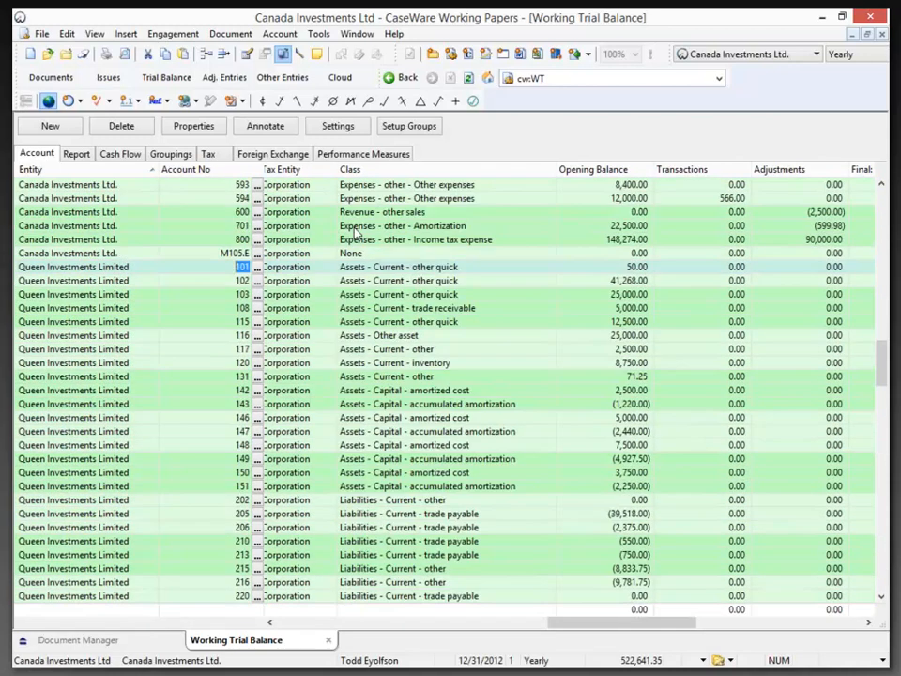
{"action": "scroll", "coordinate": [394, 239], "scroll_direction": "up", "scroll_amount": 10}
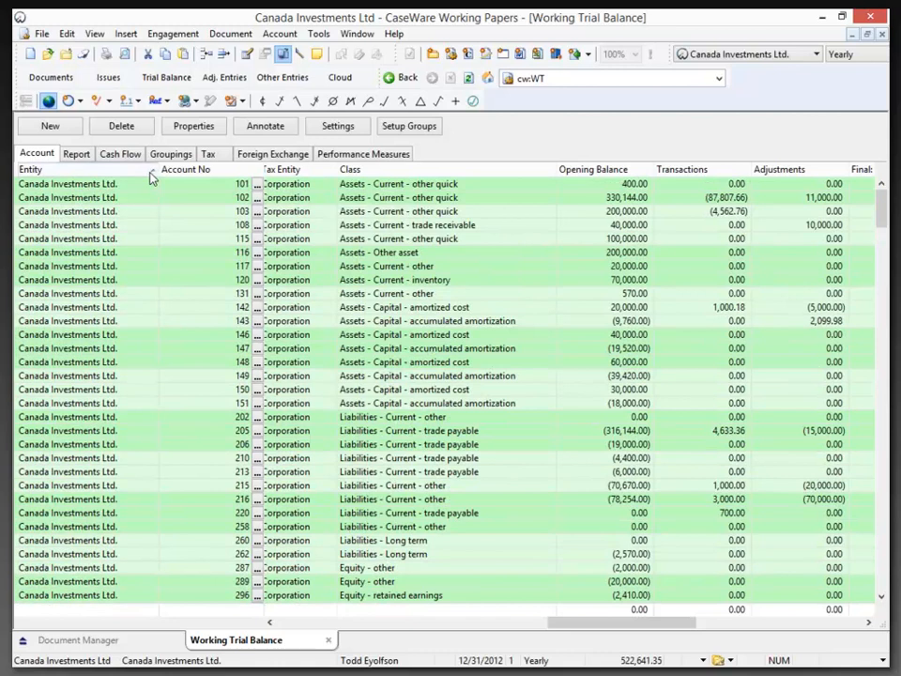
Reverse the trial balance's entity sort order, then sort the accounts by account number
{"action": "left_click", "coordinate": [152, 172]}
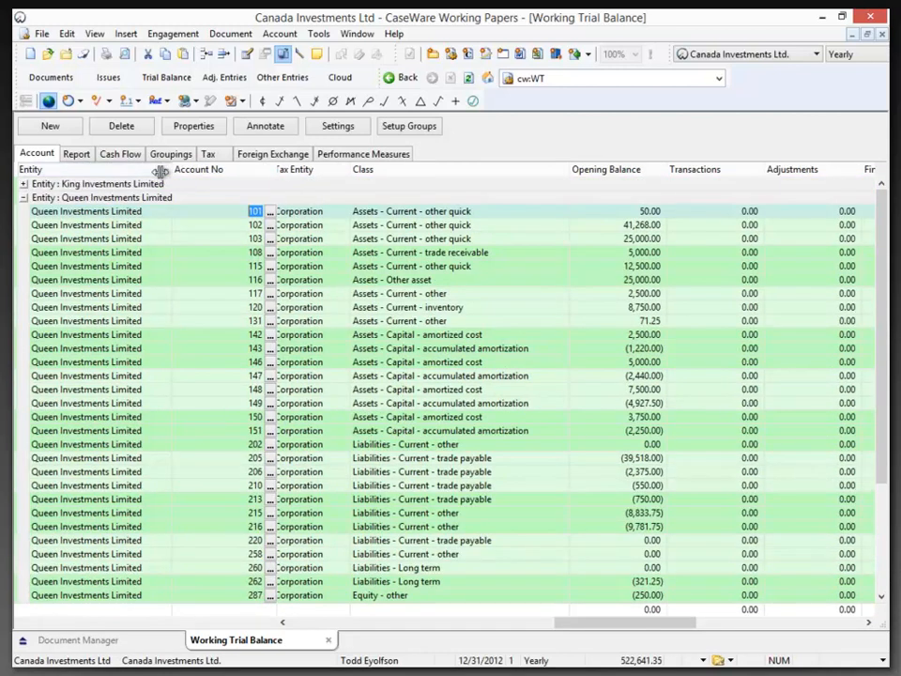
{"action": "left_click", "coordinate": [160, 172]}
{"action": "left_click", "coordinate": [238, 169]}
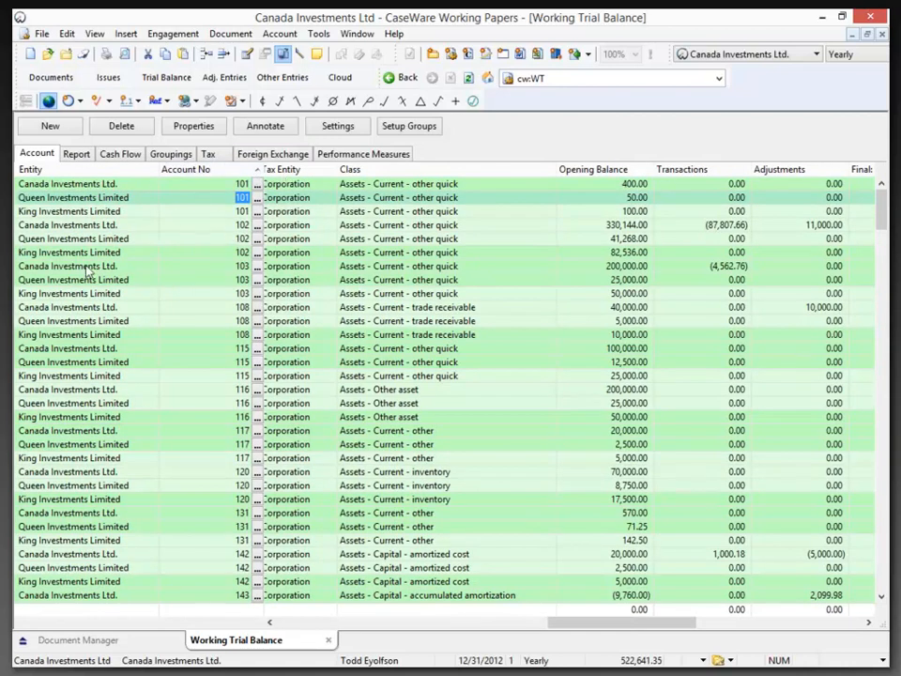
Start a new adjusting journal entry, set it to recurring and examine its advanced recurrence options without changing them
{"action": "left_click", "coordinate": [225, 78]}
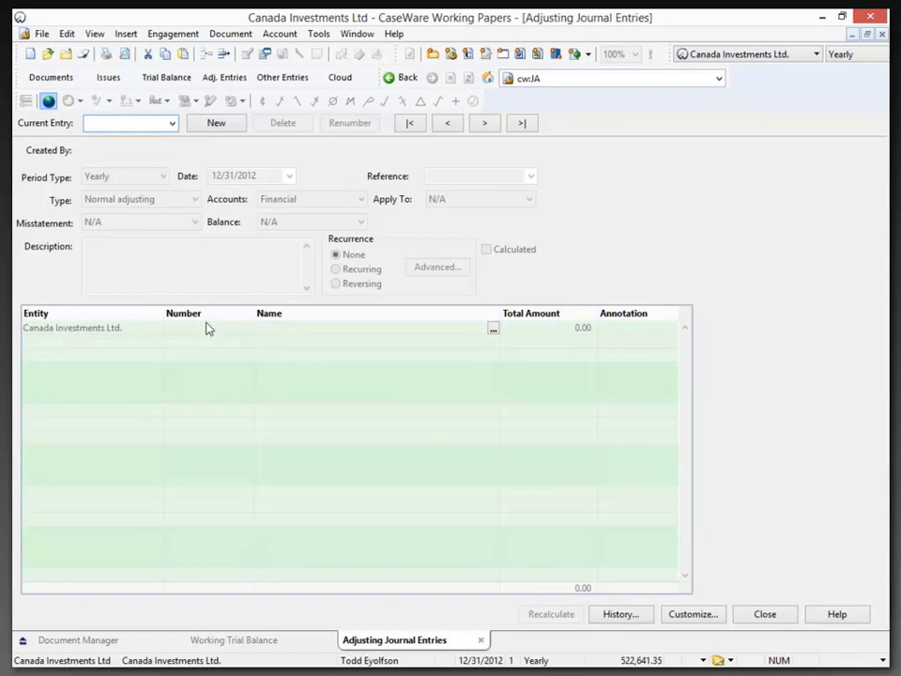
{"action": "left_click", "coordinate": [215, 123]}
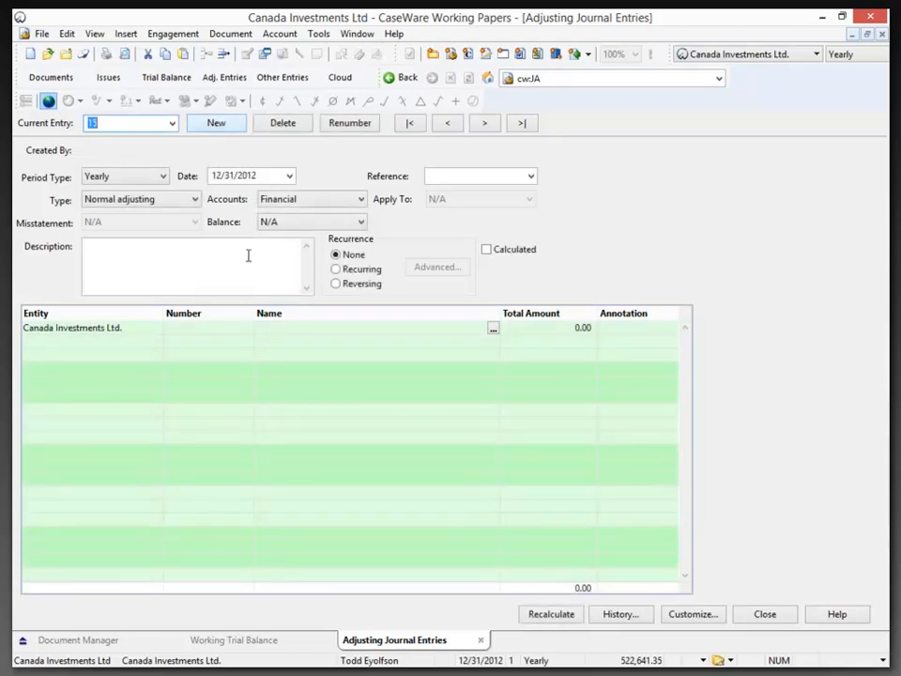
{"action": "left_click", "coordinate": [337, 269]}
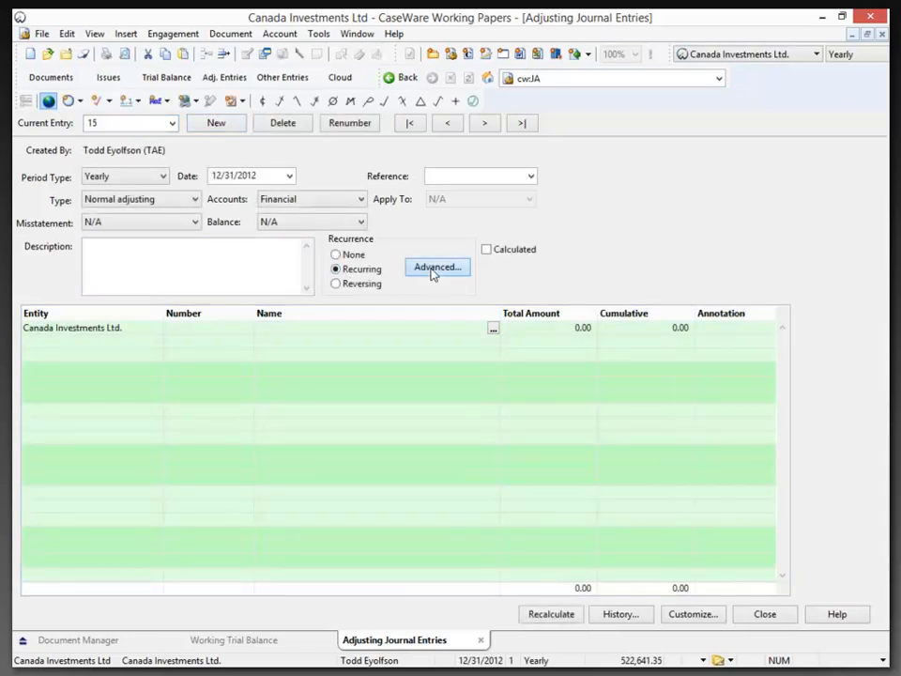
{"action": "left_click", "coordinate": [433, 267]}
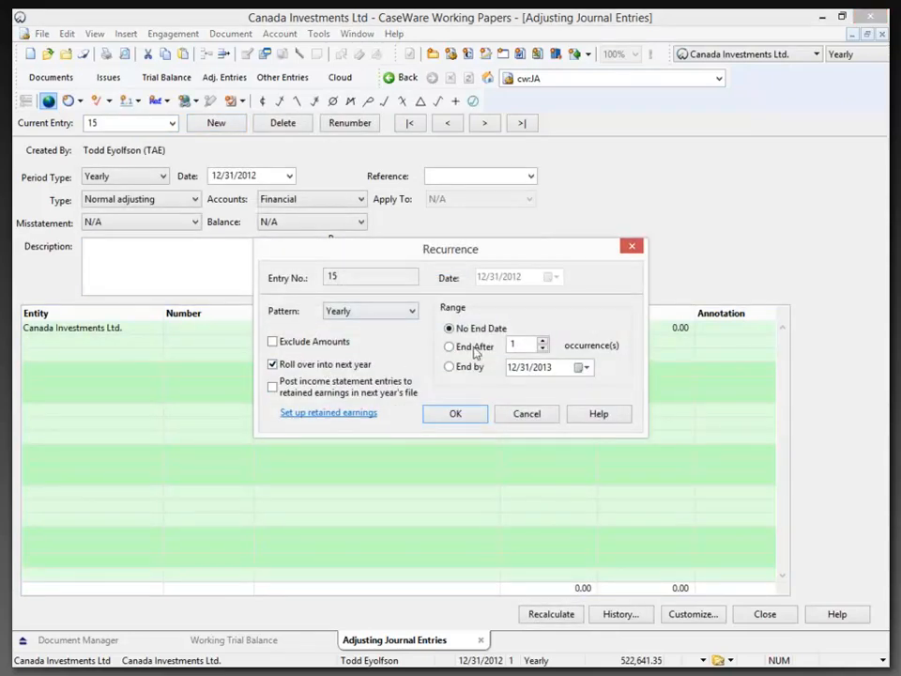
{"action": "left_click", "coordinate": [522, 417]}
Try the reversing option on the new adjusting entry, set its recurrence back to None and close the journal
{"action": "left_click", "coordinate": [336, 283]}
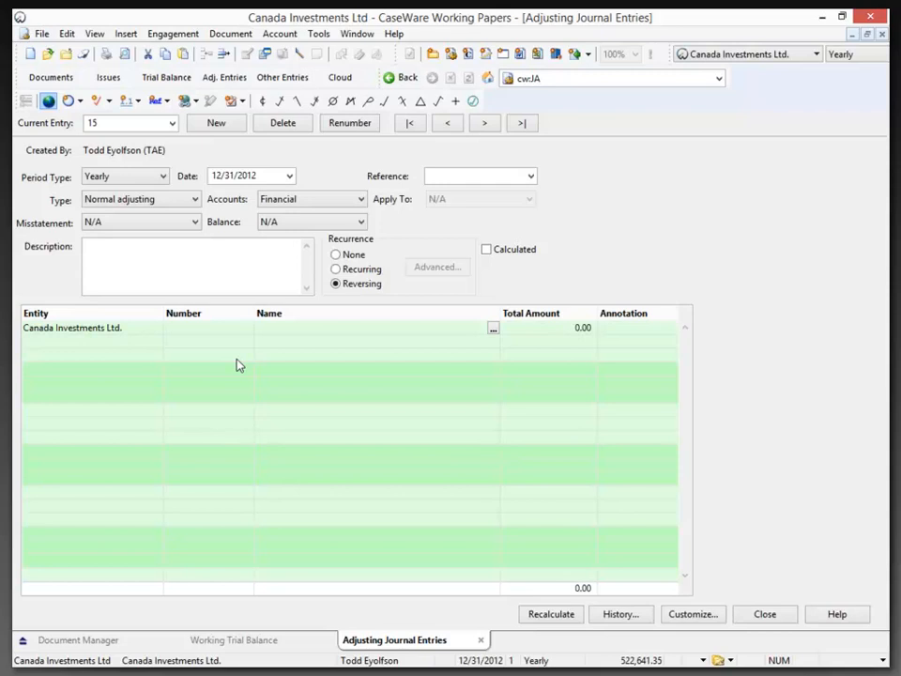
{"action": "left_click", "coordinate": [335, 255]}
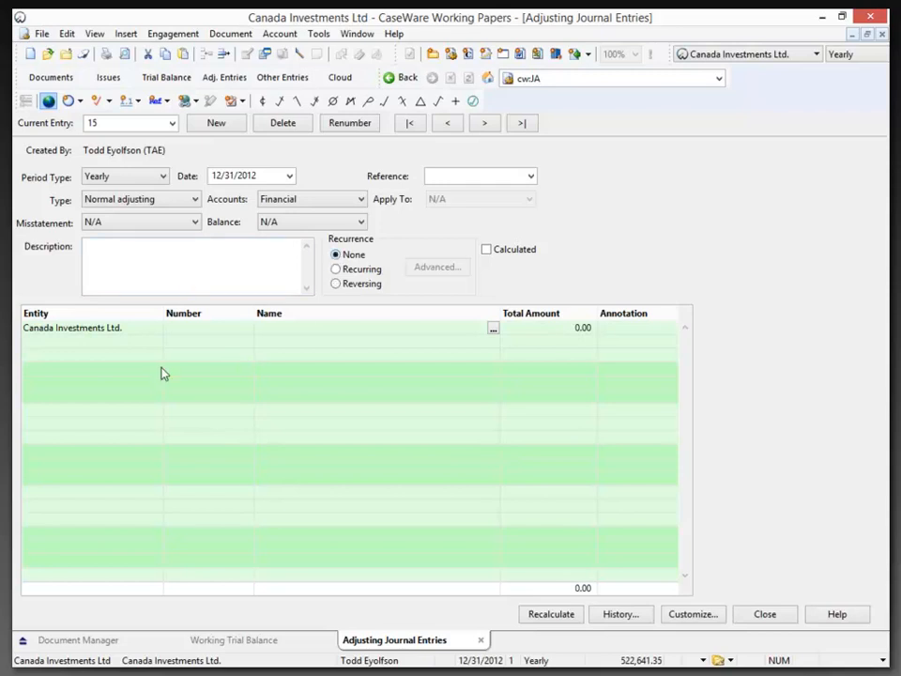
{"action": "left_click", "coordinate": [765, 614]}
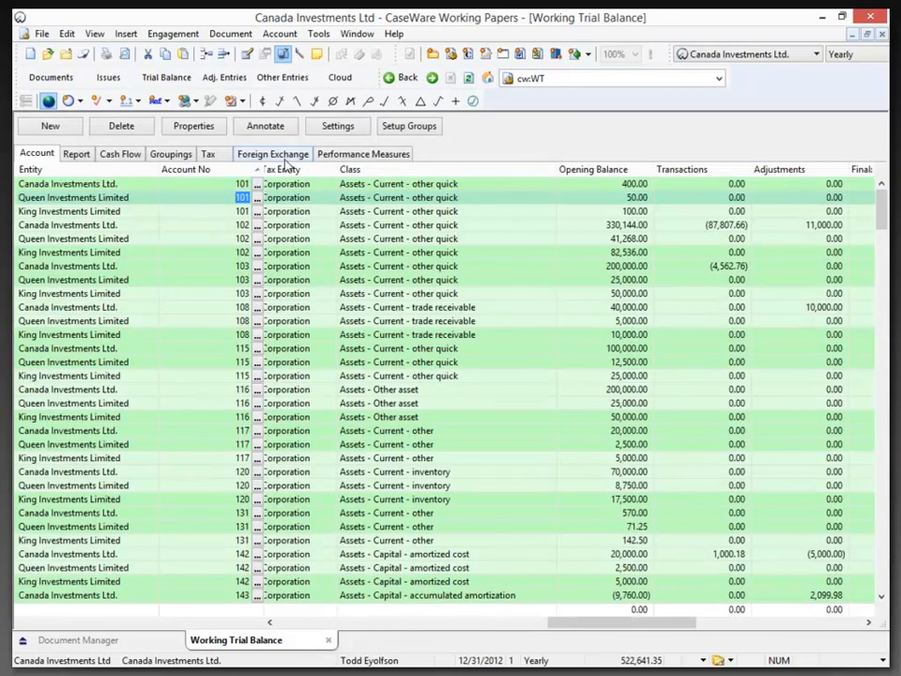
View the general journal among the other journal entries, then close it and the working trial balance
{"action": "left_click", "coordinate": [281, 79]}
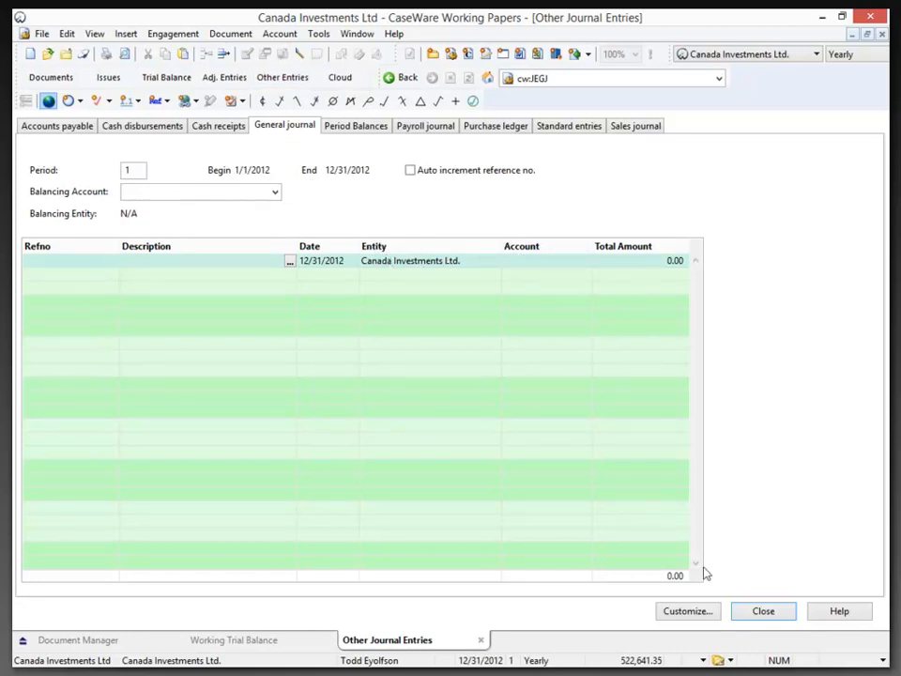
{"action": "left_click", "coordinate": [764, 612]}
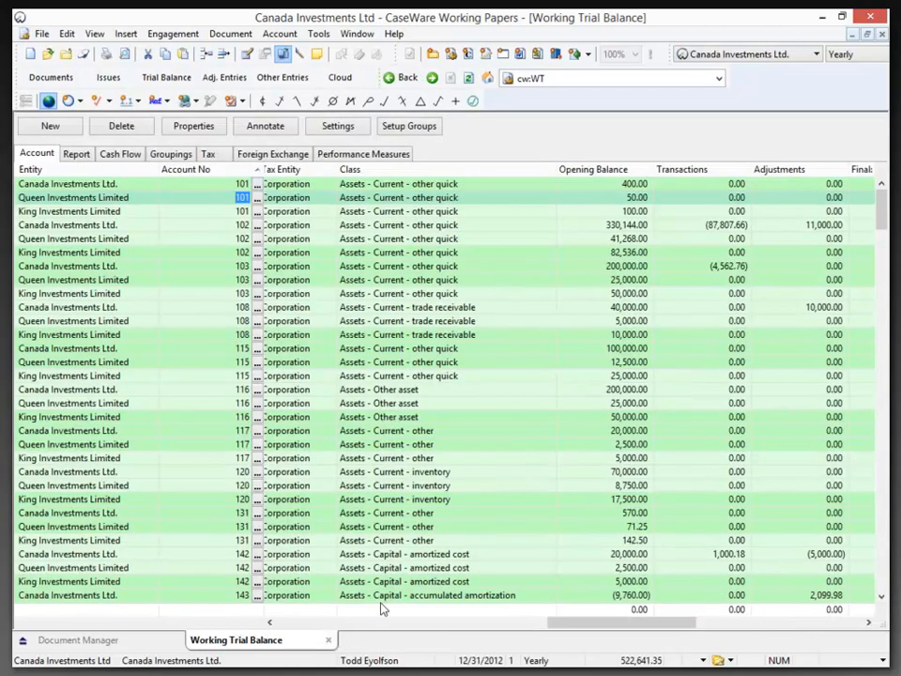
{"action": "left_click", "coordinate": [329, 640]}
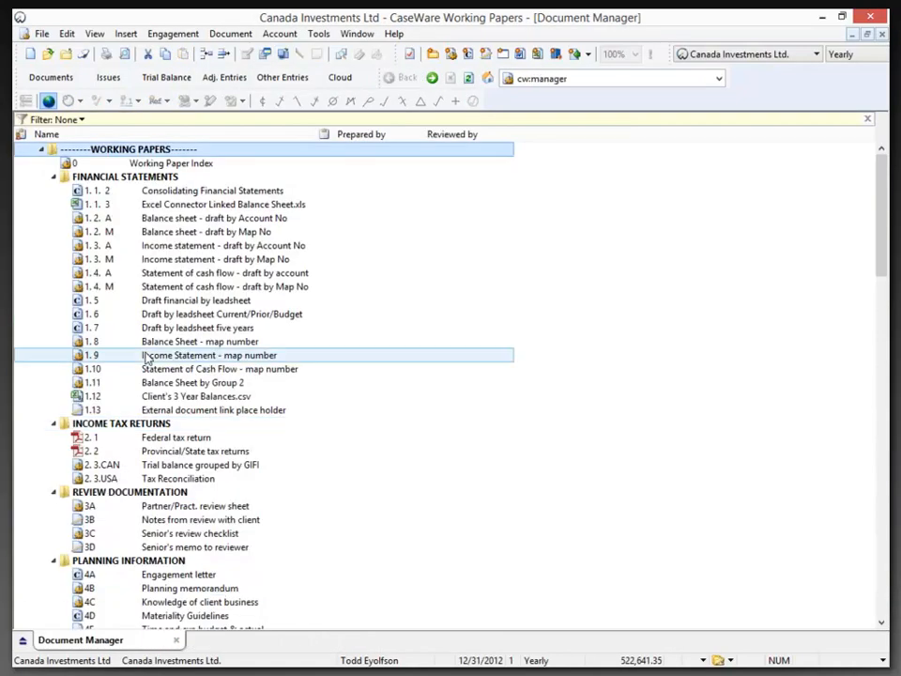
Check the entity list with Canada Investments Ltd. kept active, then examine the King Investments Limited rows in the Cash lead sheet
{"action": "left_click", "coordinate": [731, 56]}
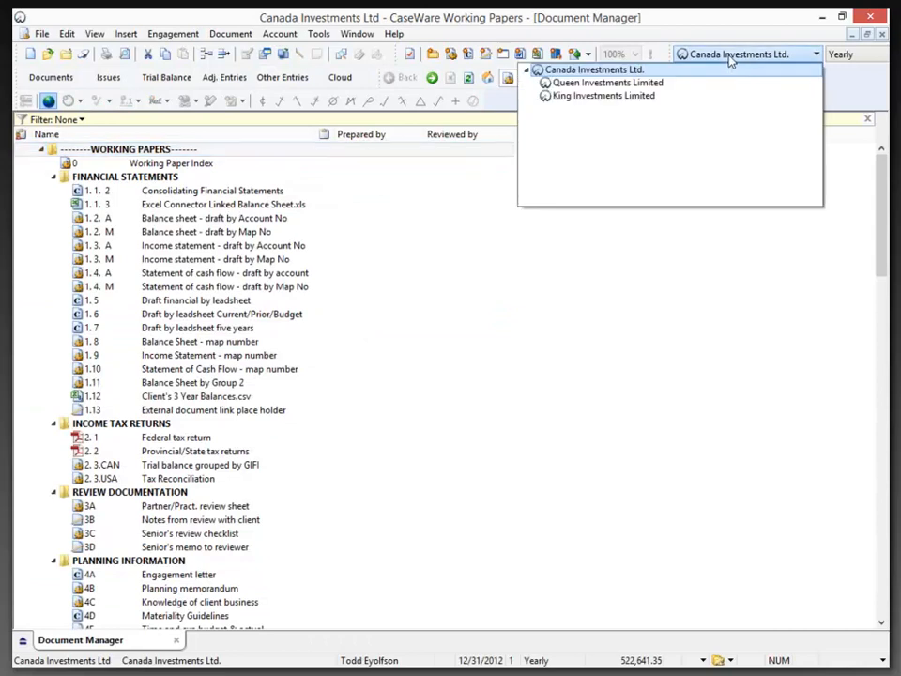
{"action": "left_click", "coordinate": [403, 311]}
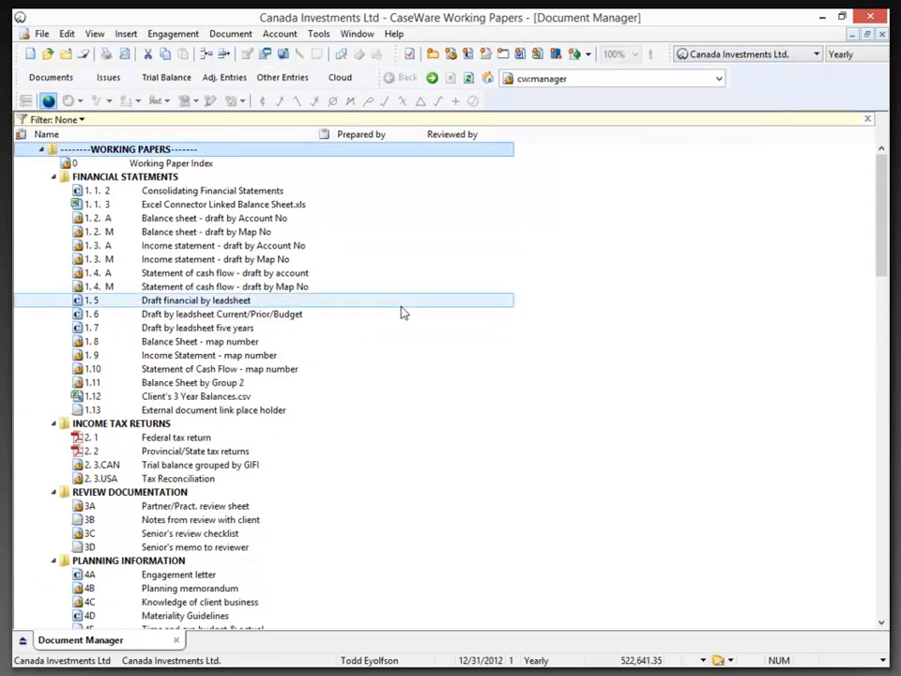
{"action": "scroll", "coordinate": [301, 404], "scroll_direction": "down", "scroll_amount": 7}
{"action": "scroll", "coordinate": [255, 400], "scroll_direction": "down", "scroll_amount": 13}
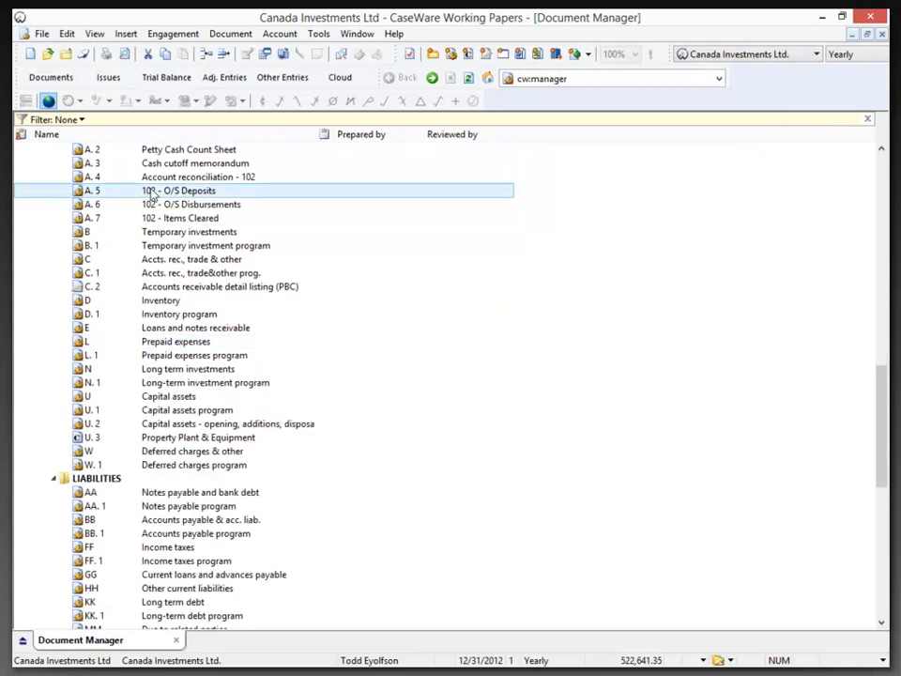
{"action": "scroll", "coordinate": [139, 218], "scroll_direction": "up", "scroll_amount": 2}
{"action": "left_click", "coordinate": [146, 208]}
{"action": "double_click", "coordinate": [147, 209]}
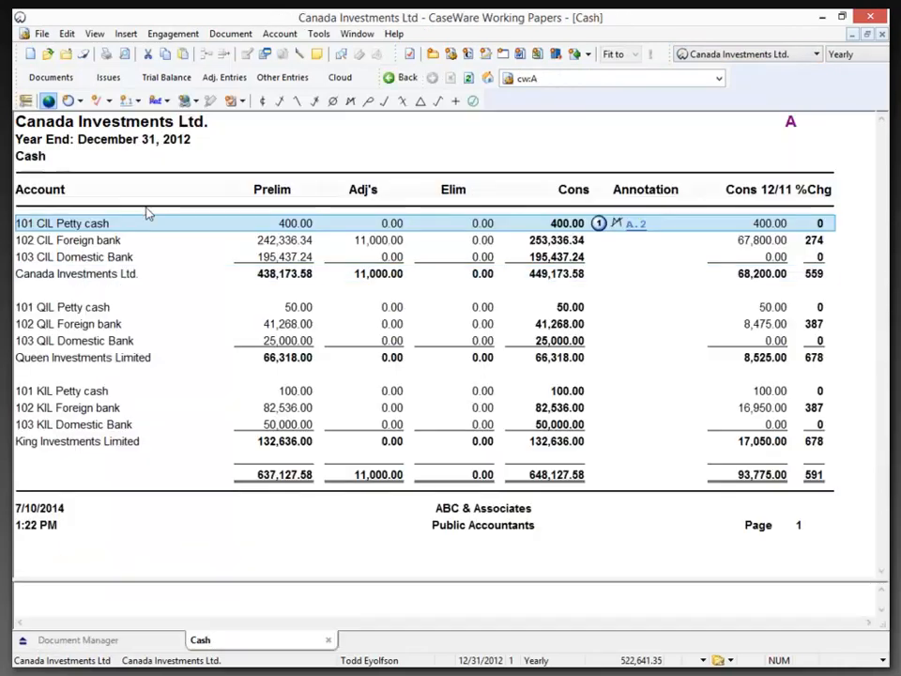
{"action": "left_click", "coordinate": [91, 391]}
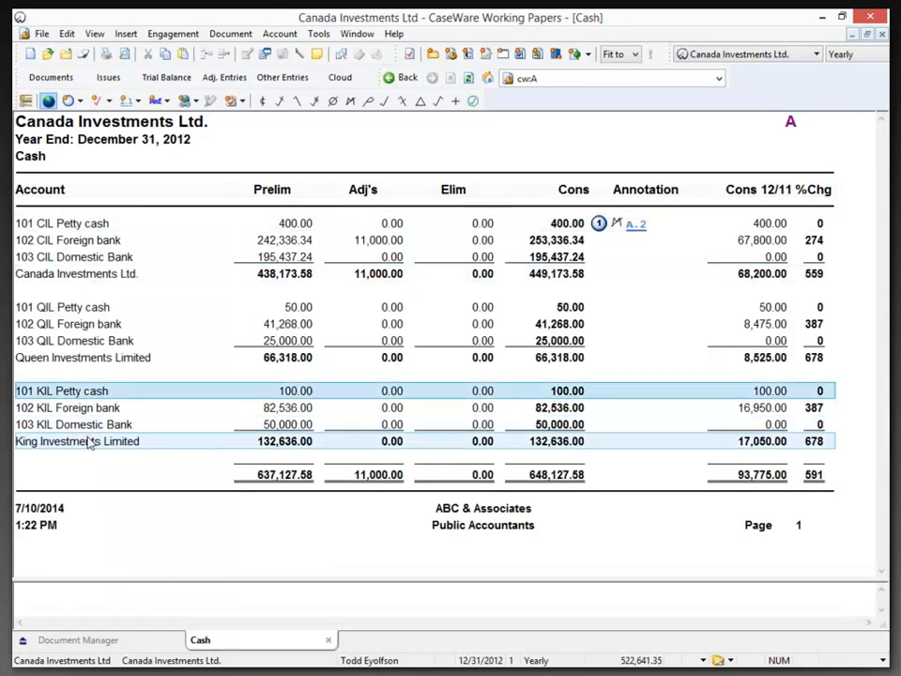
{"action": "left_click", "coordinate": [89, 443]}
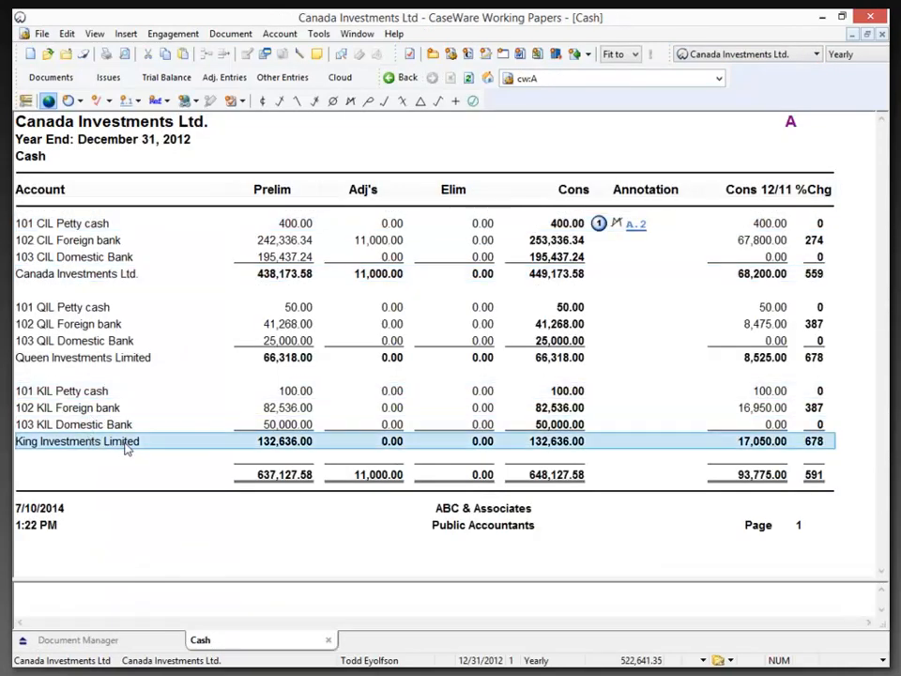
In the International Investments Limited file, apply the consolidation for Canada Investments Limited and decline overwriting its prior year balances
{"action": "left_click", "coordinate": [873, 18]}
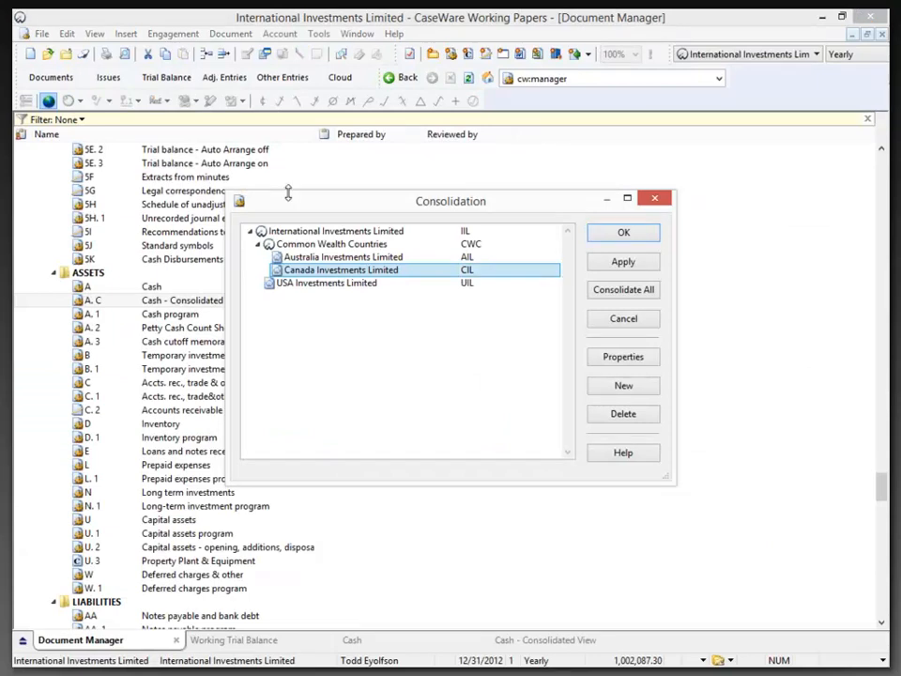
{"action": "left_click", "coordinate": [626, 262]}
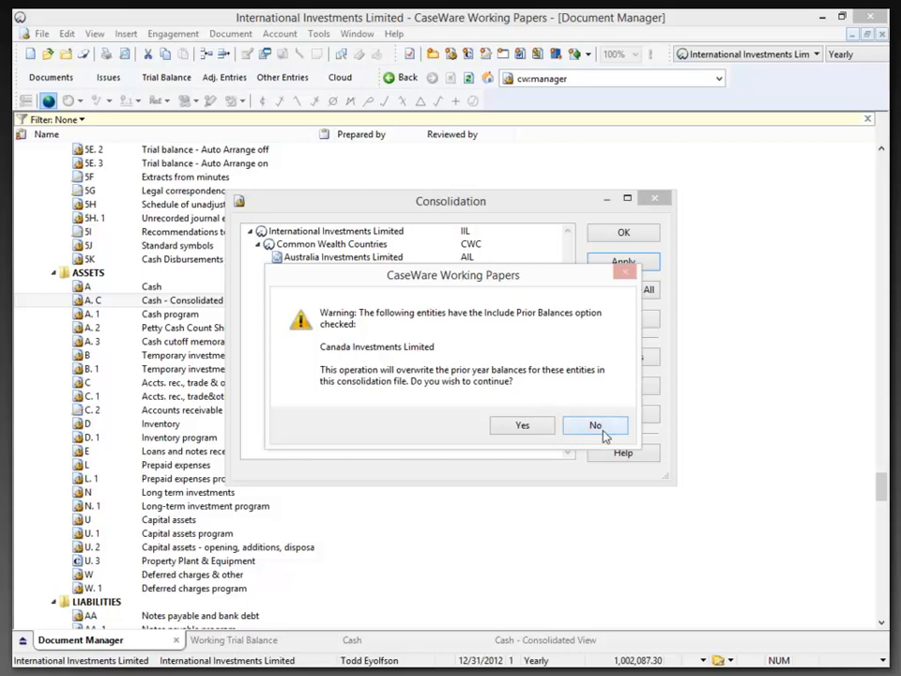
{"action": "left_click", "coordinate": [572, 424]}
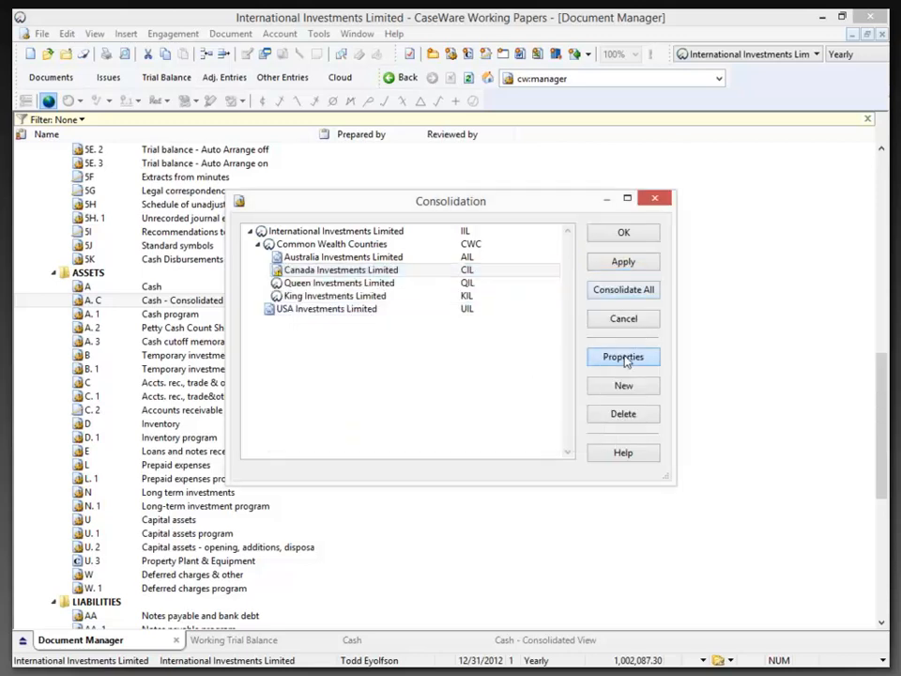
Review the Canada Investments Limited entity properties without changes, then apply the consolidation and accept overwriting its prior year balances
{"action": "left_click", "coordinate": [629, 357]}
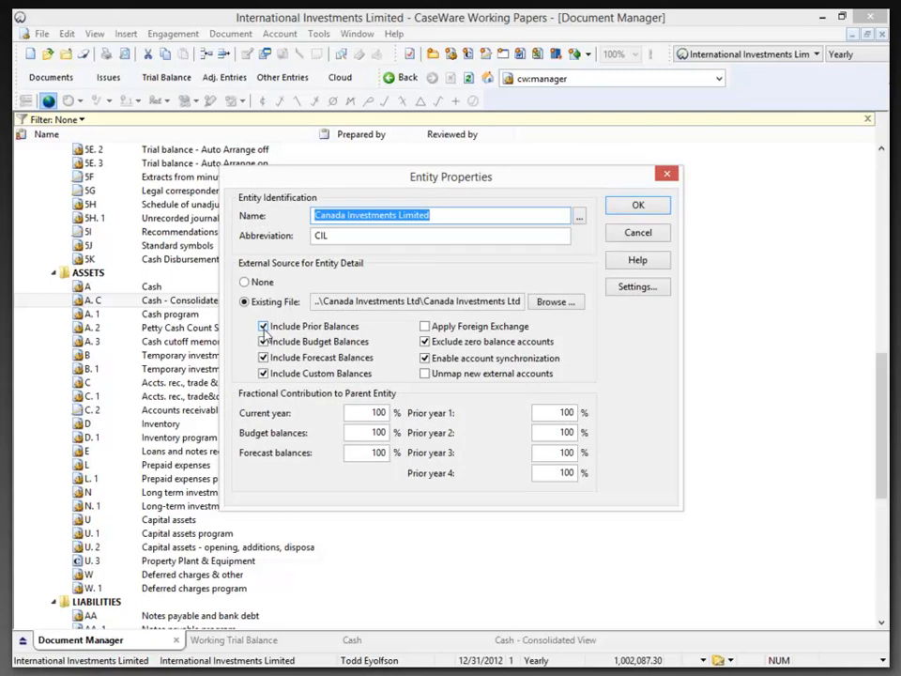
{"action": "left_click", "coordinate": [645, 237]}
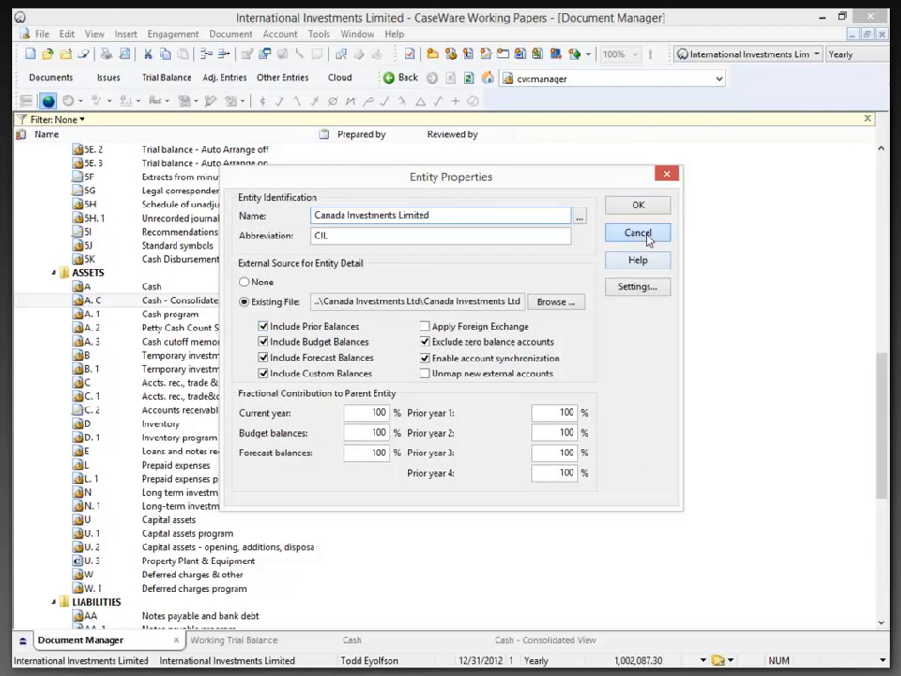
{"action": "left_click", "coordinate": [637, 268]}
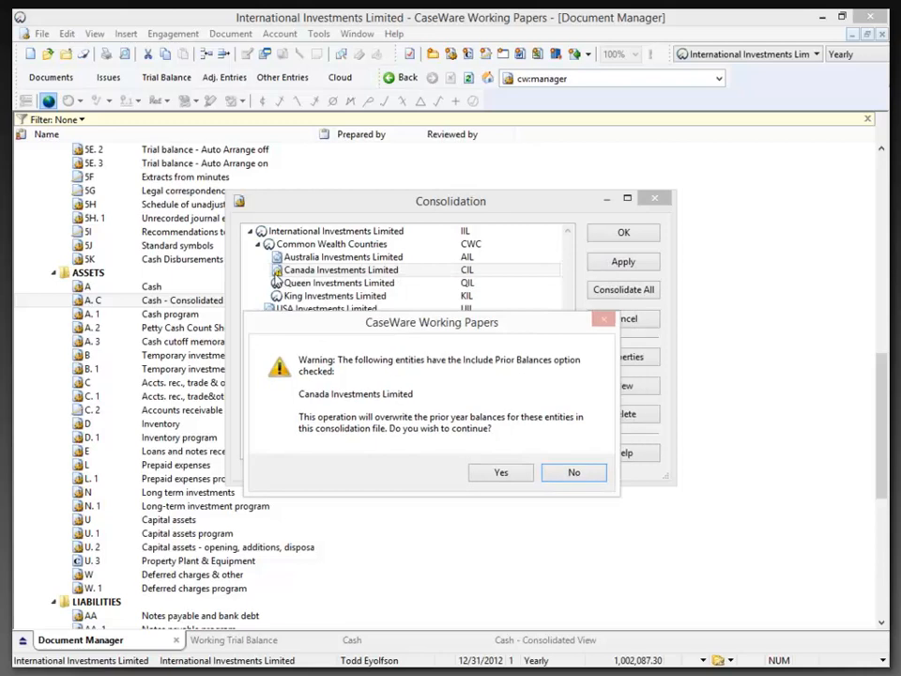
{"action": "left_click", "coordinate": [499, 475]}
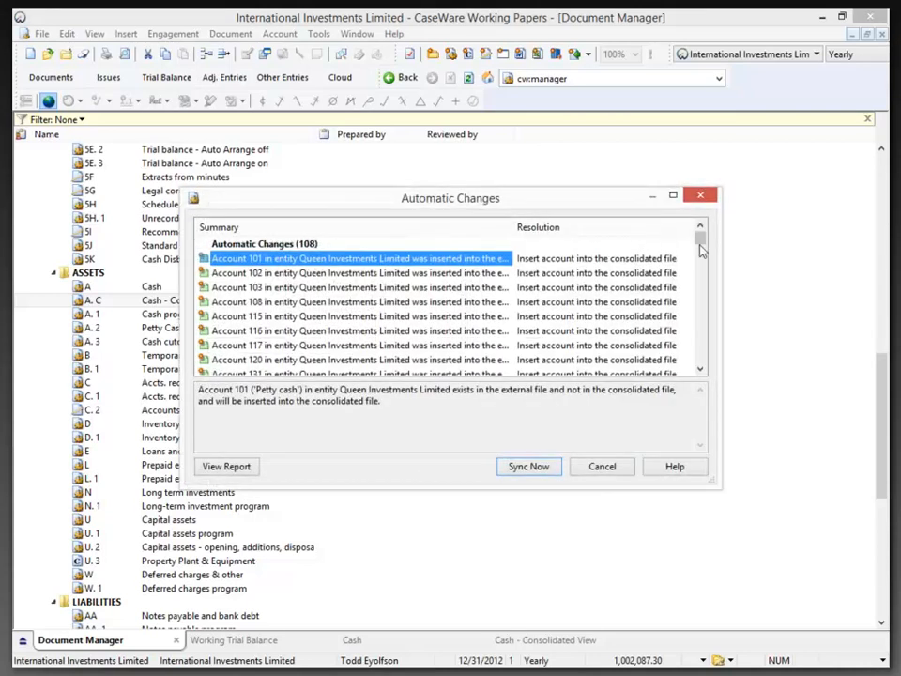
Review the automatic account changes for Queen and King Investments Limited, synchronize them and close the consolidation structure
{"action": "left_click_drag", "start_coordinate": [699, 311], "coordinate": [701, 364]}
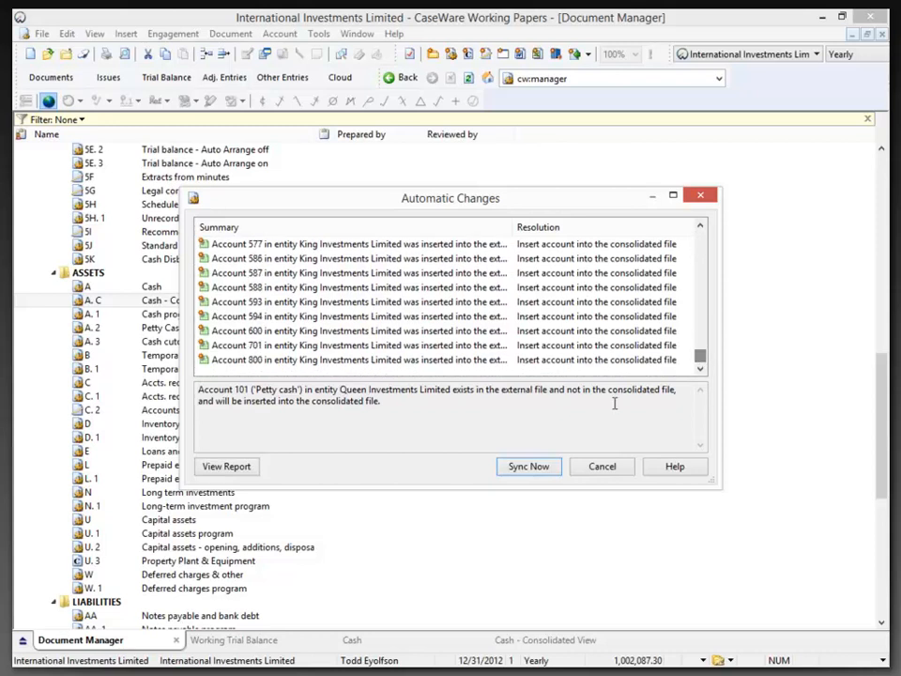
{"action": "left_click", "coordinate": [550, 471]}
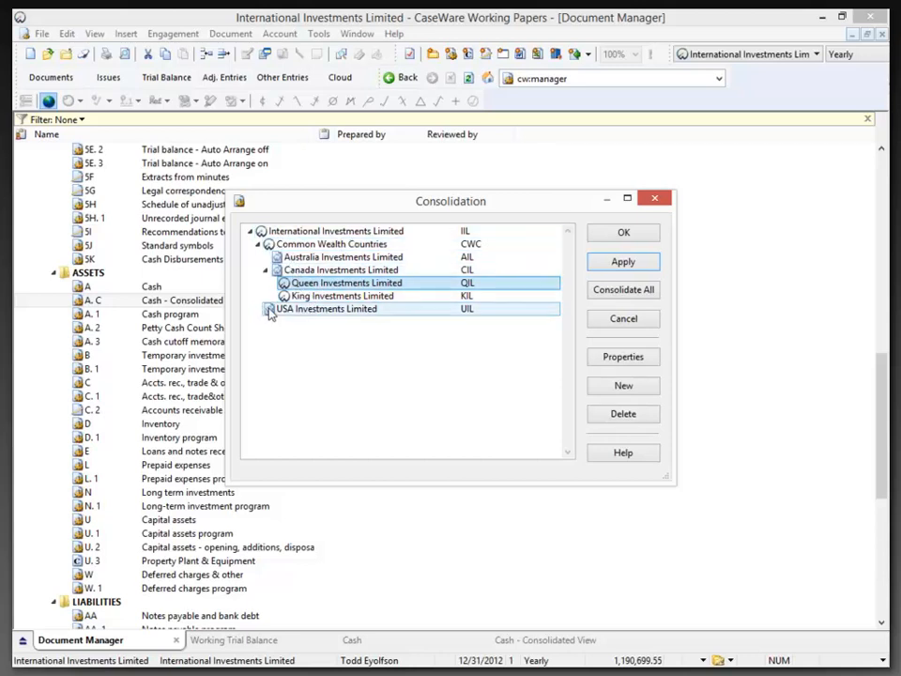
{"action": "left_click", "coordinate": [624, 234]}
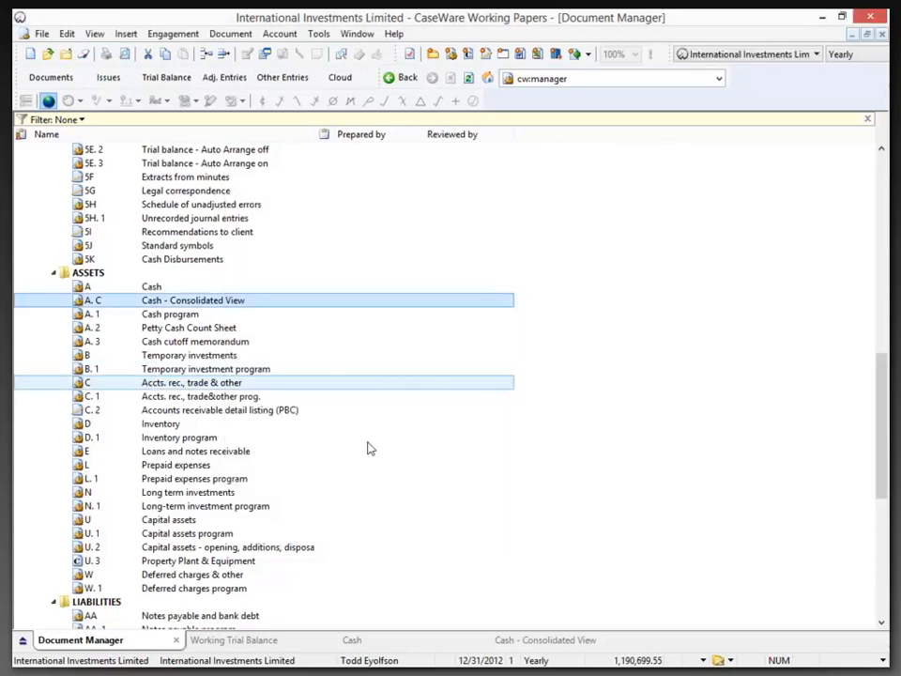
Open the Cash - Consolidated View document and examine the cash balances of each entity and the consolidated totals
{"action": "scroll", "coordinate": [252, 532], "scroll_direction": "down", "scroll_amount": 14}
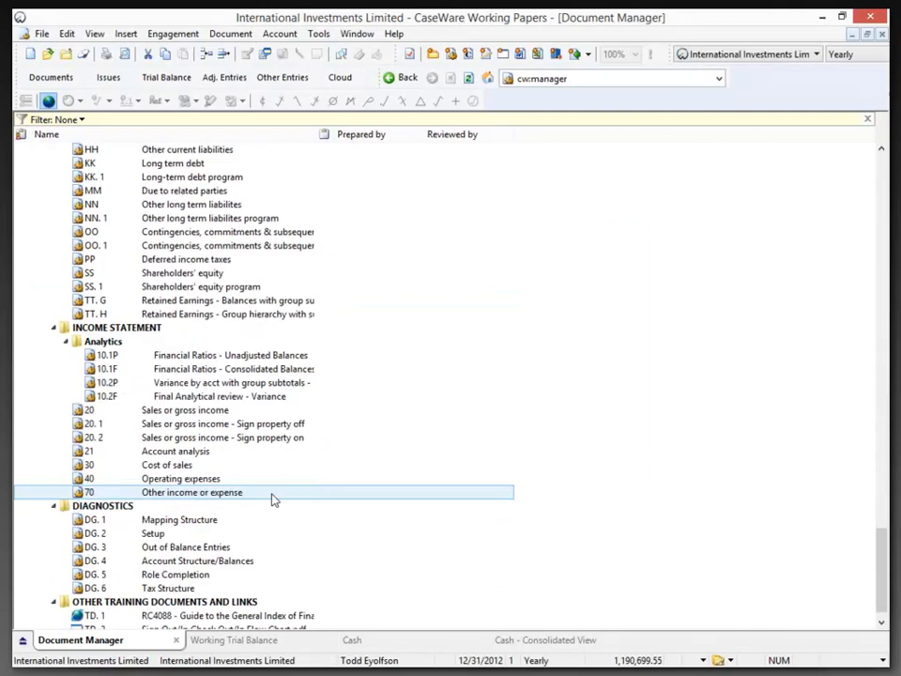
{"action": "scroll", "coordinate": [347, 423], "scroll_direction": "up", "scroll_amount": 16}
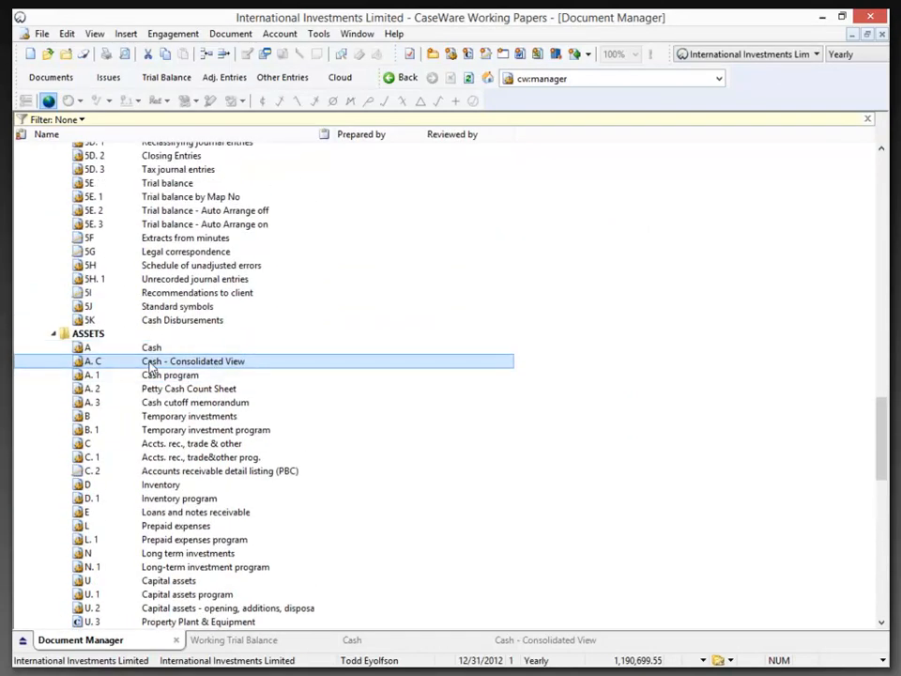
{"action": "double_click", "coordinate": [150, 362]}
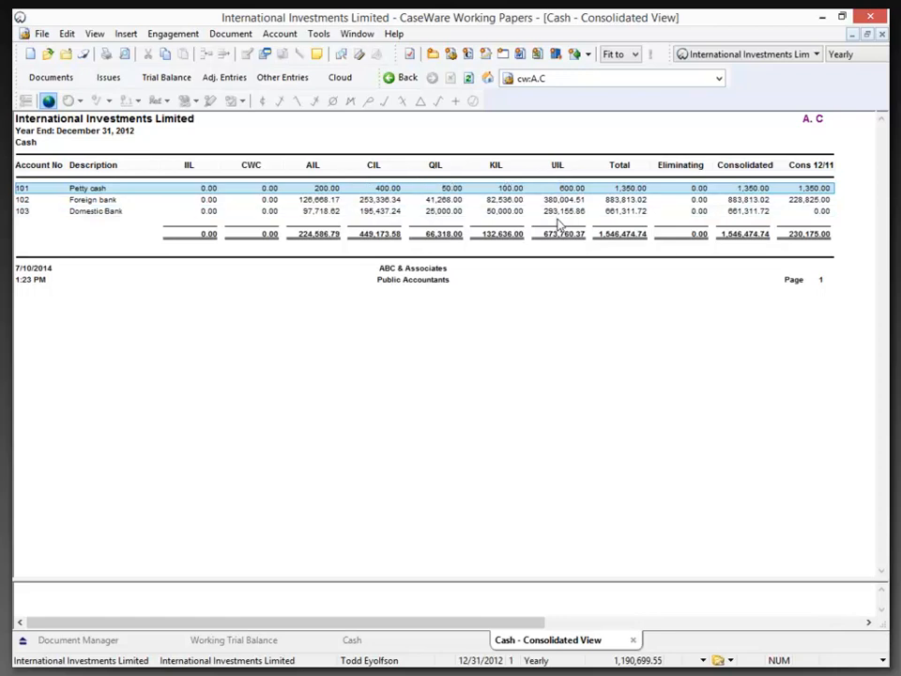
{"action": "left_click_drag", "start_coordinate": [616, 178], "coordinate": [684, 218]}
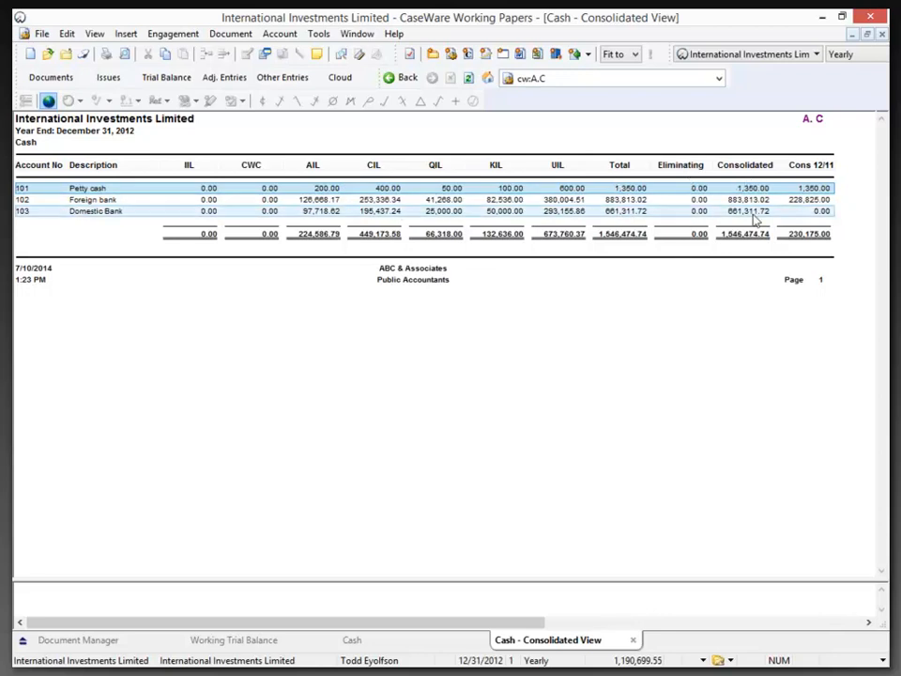
{"action": "left_click", "coordinate": [352, 186]}
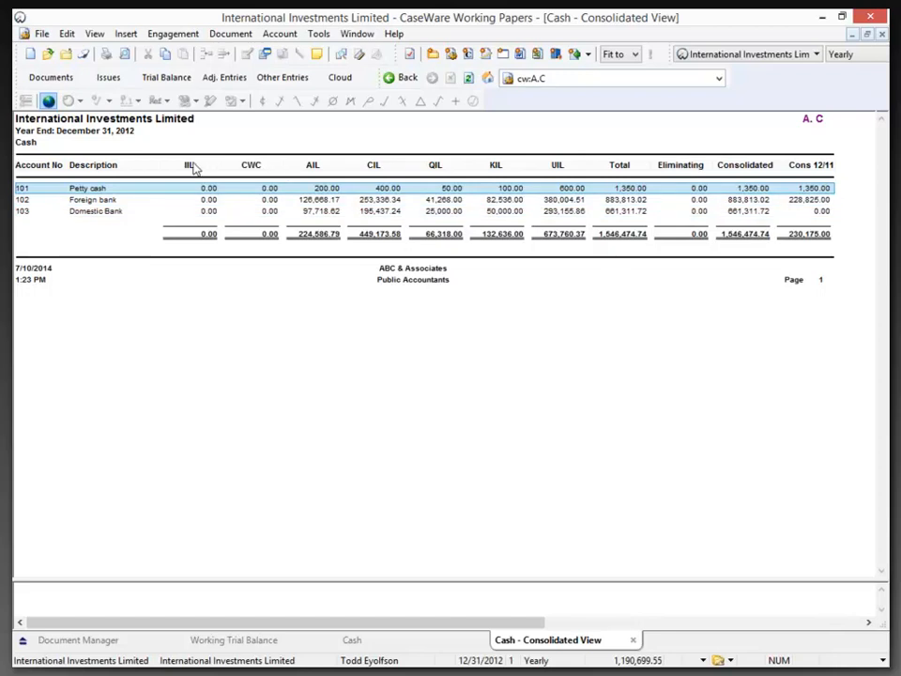
Hide the IIL and CWC columns in the Cash - Consolidated View
{"action": "right_click", "coordinate": [191, 166]}
{"action": "left_click", "coordinate": [161, 313]}
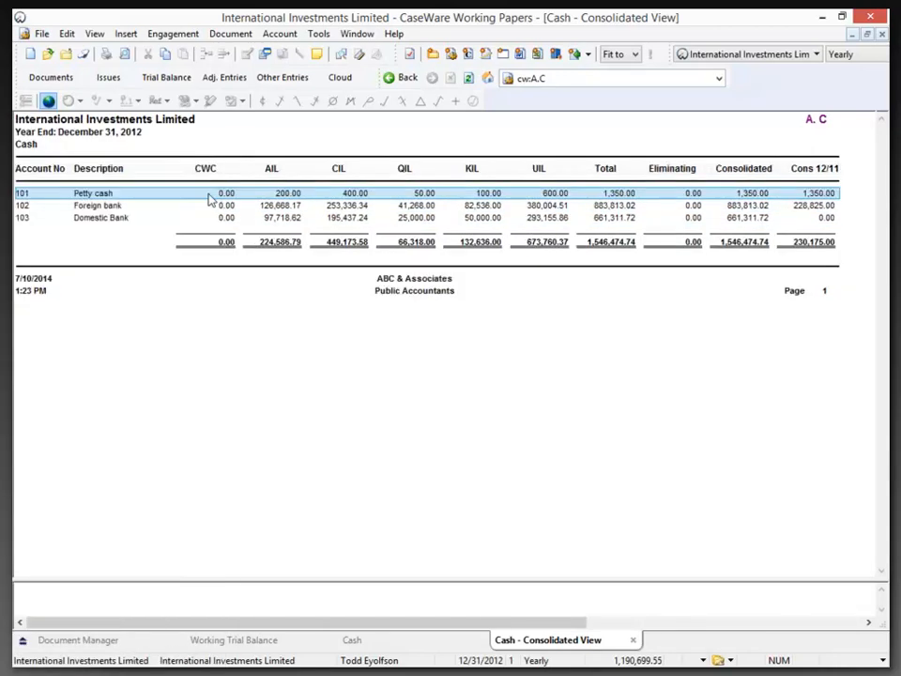
{"action": "right_click", "coordinate": [210, 170]}
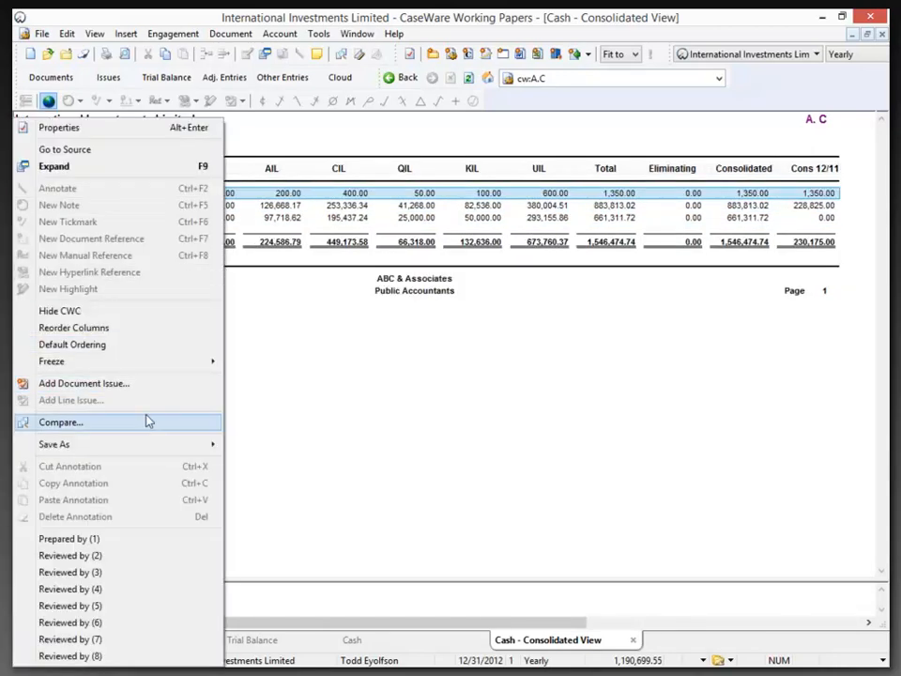
{"action": "left_click", "coordinate": [135, 311]}
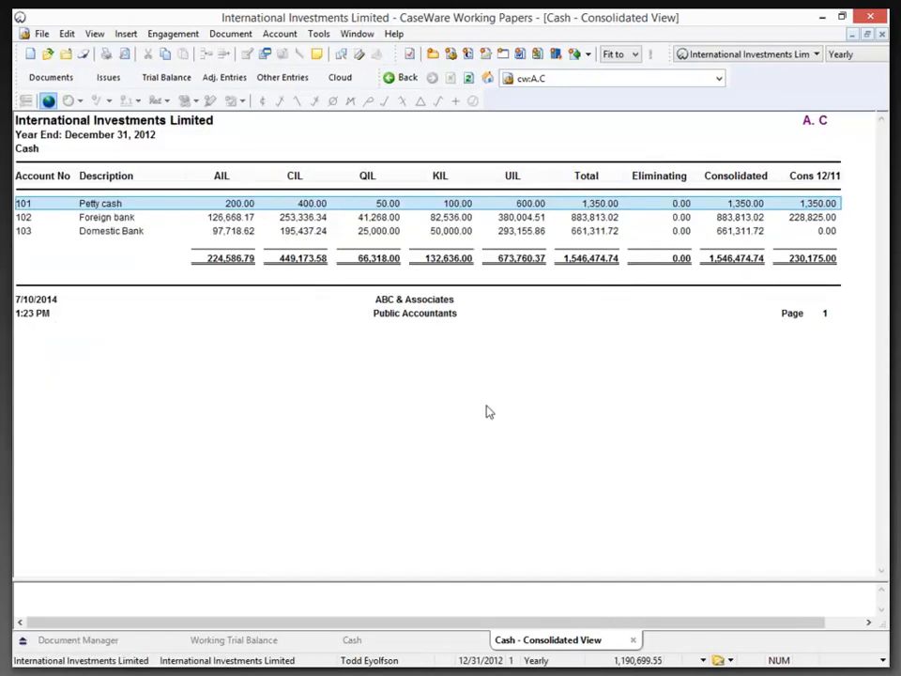
Open the Consolidating Financial Statements document and dismiss its recalculation errors and retained earnings diagnostic
{"action": "left_click", "coordinate": [83, 646]}
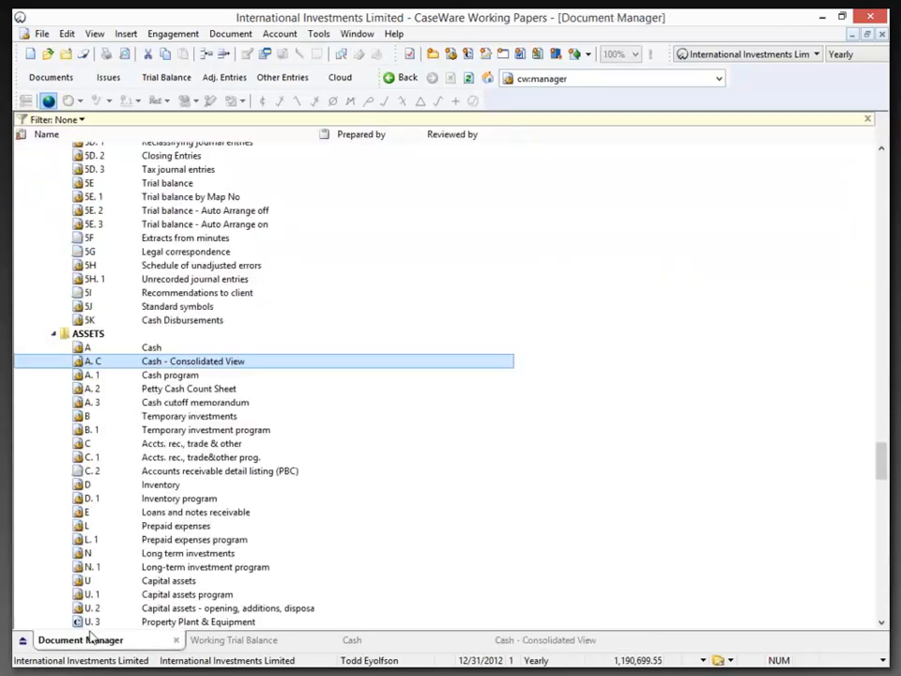
{"action": "scroll", "coordinate": [244, 366], "scroll_direction": "up", "scroll_amount": 15}
{"action": "left_click", "coordinate": [154, 190]}
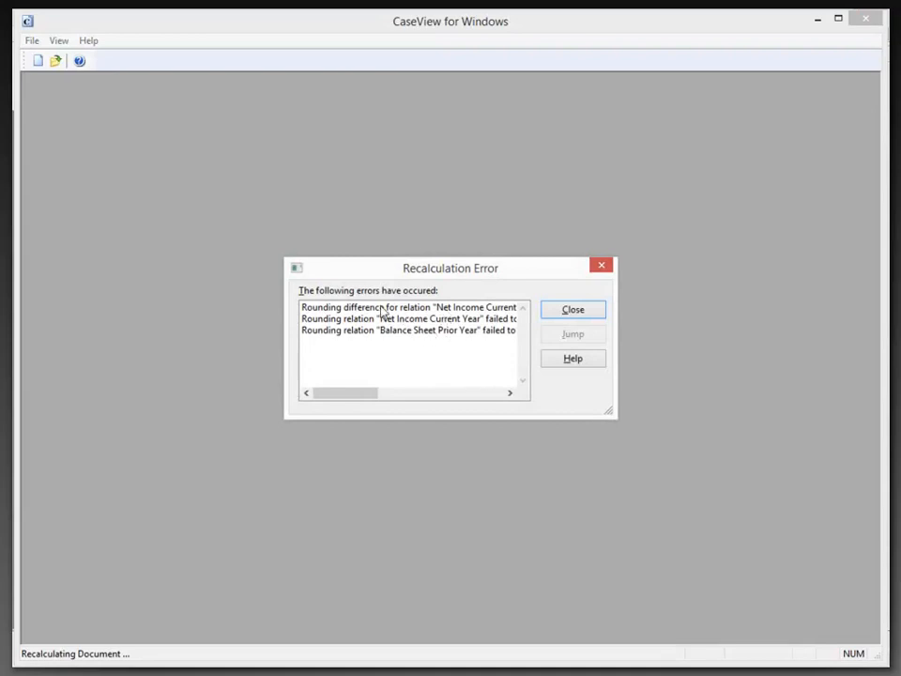
{"action": "left_click", "coordinate": [562, 317]}
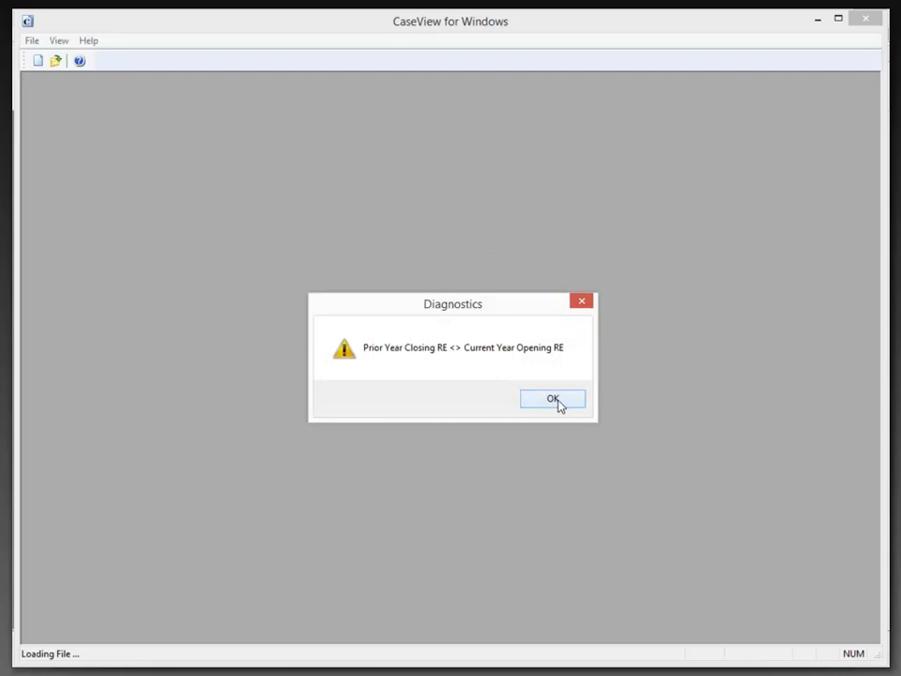
{"action": "left_click", "coordinate": [558, 401]}
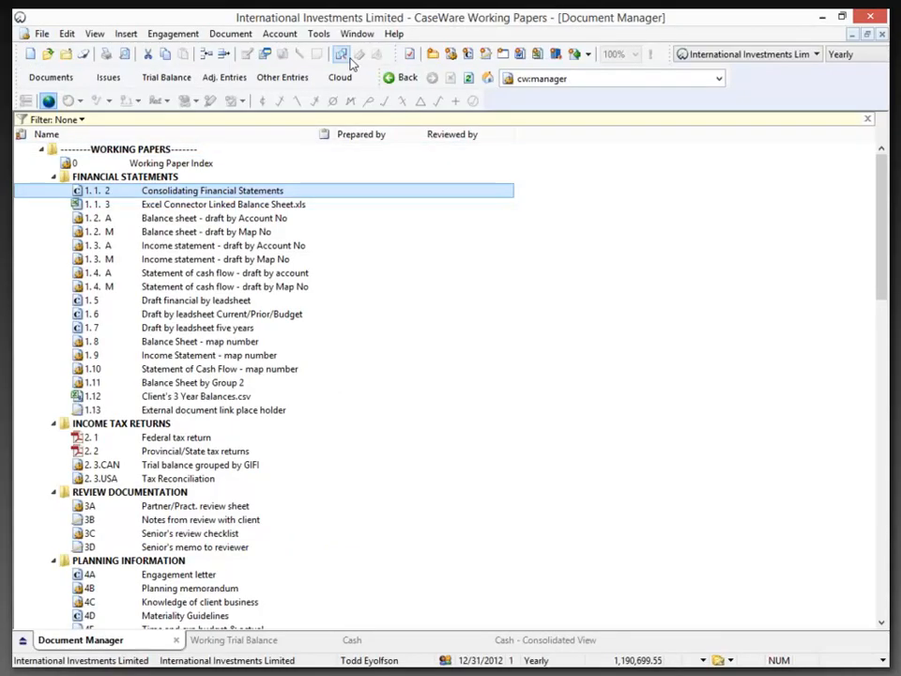
Map the three unmapped NETINC accounts to mapping number 284, beginning retained earnings, and save the mapping assignments
{"action": "left_click", "coordinate": [290, 36]}
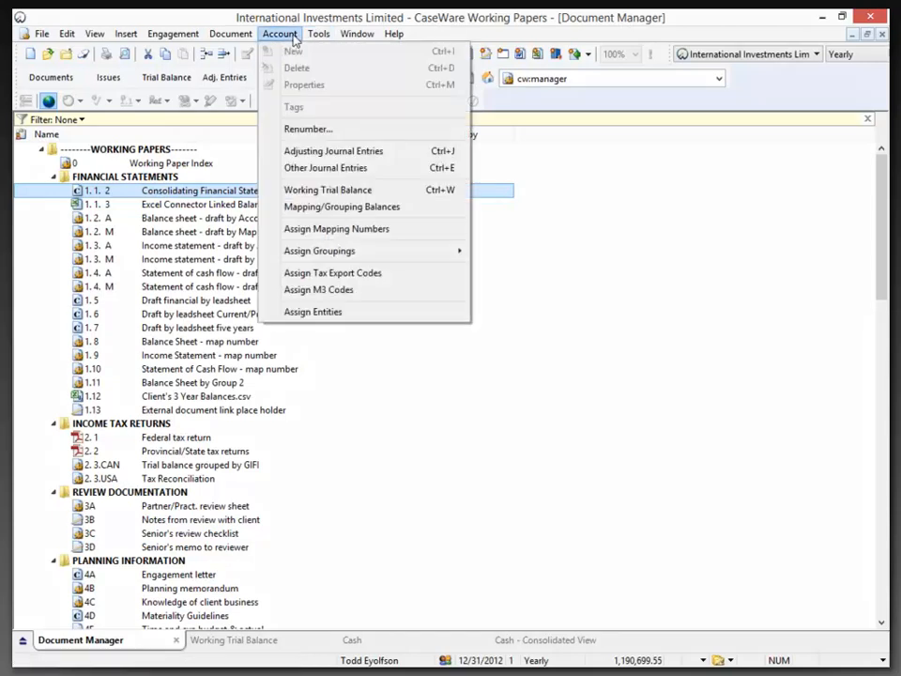
{"action": "left_click", "coordinate": [334, 230]}
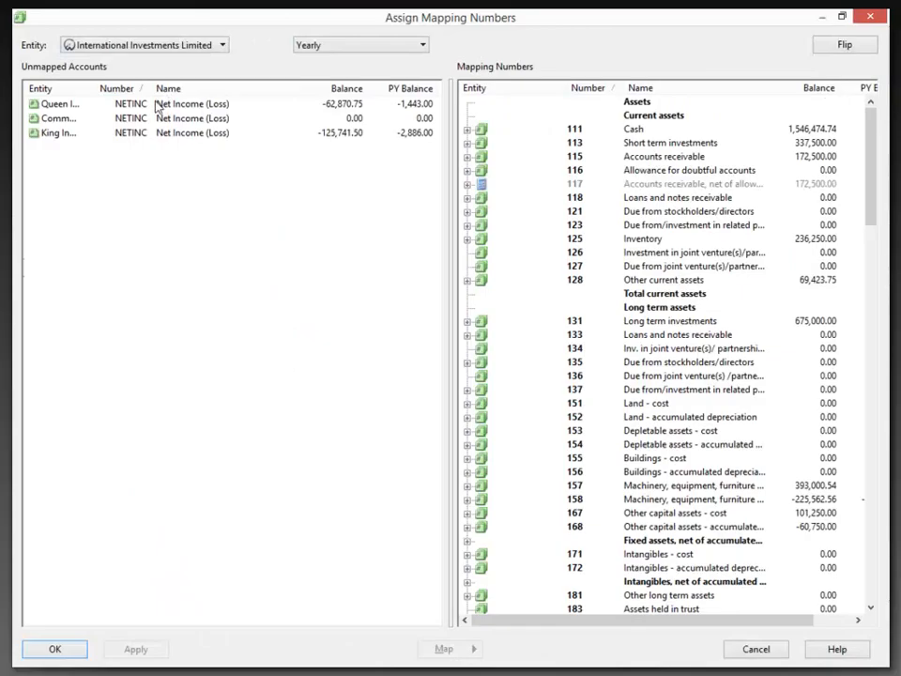
{"action": "left_click", "coordinate": [158, 108]}
{"action": "left_click", "coordinate": [125, 136], "text": "shift"}
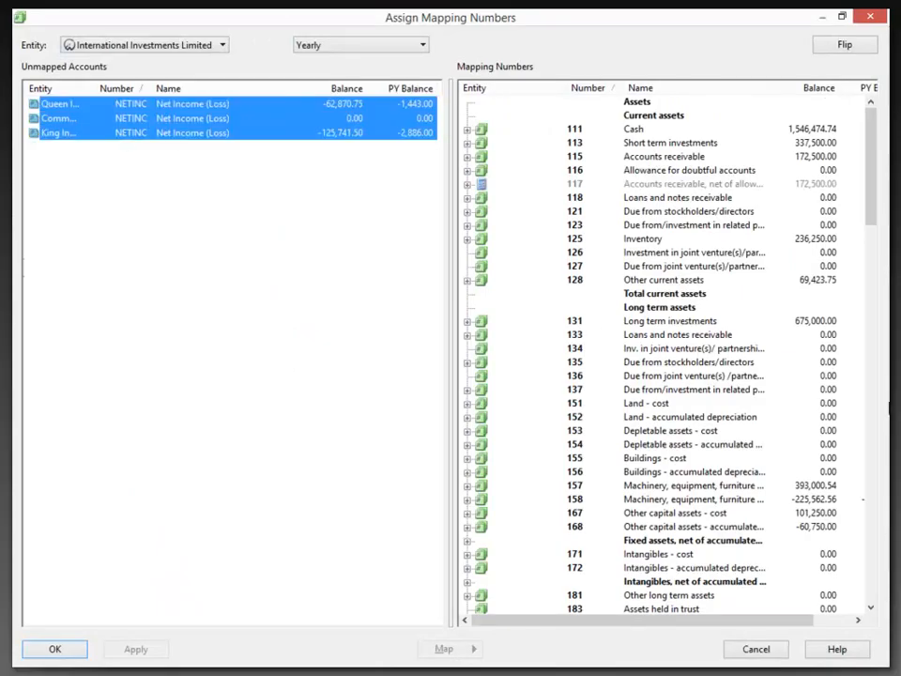
{"action": "left_click", "coordinate": [875, 419]}
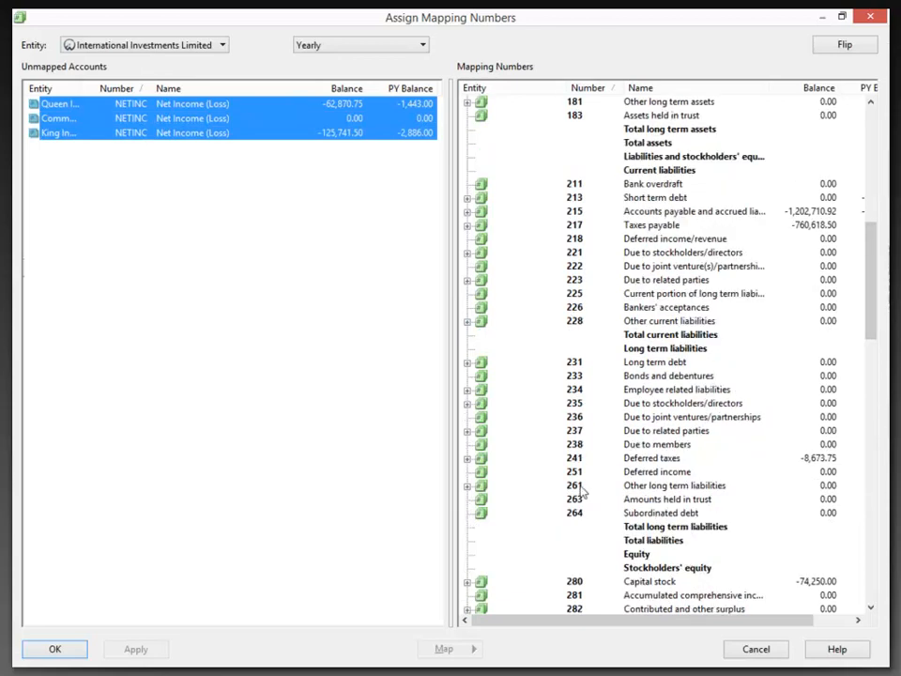
{"action": "left_click", "coordinate": [871, 539]}
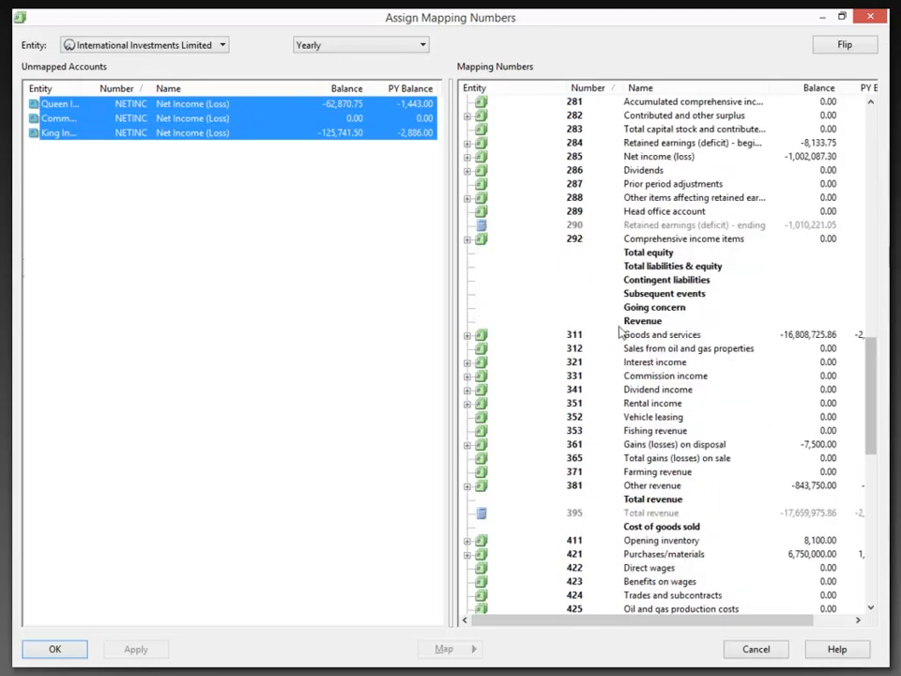
{"action": "left_click", "coordinate": [573, 144]}
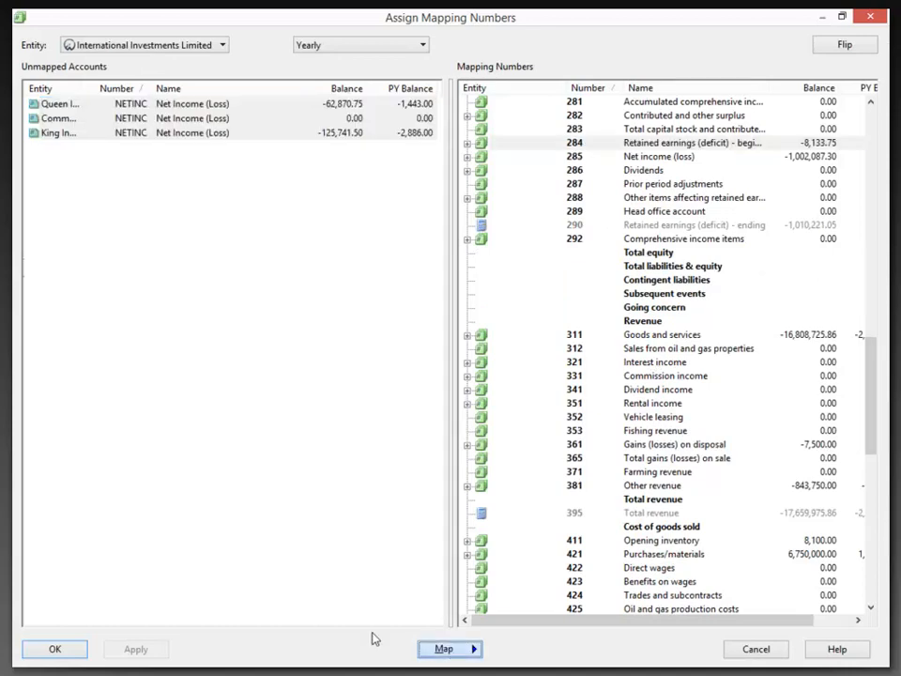
{"action": "left_click", "coordinate": [445, 649]}
{"action": "left_click", "coordinate": [56, 649]}
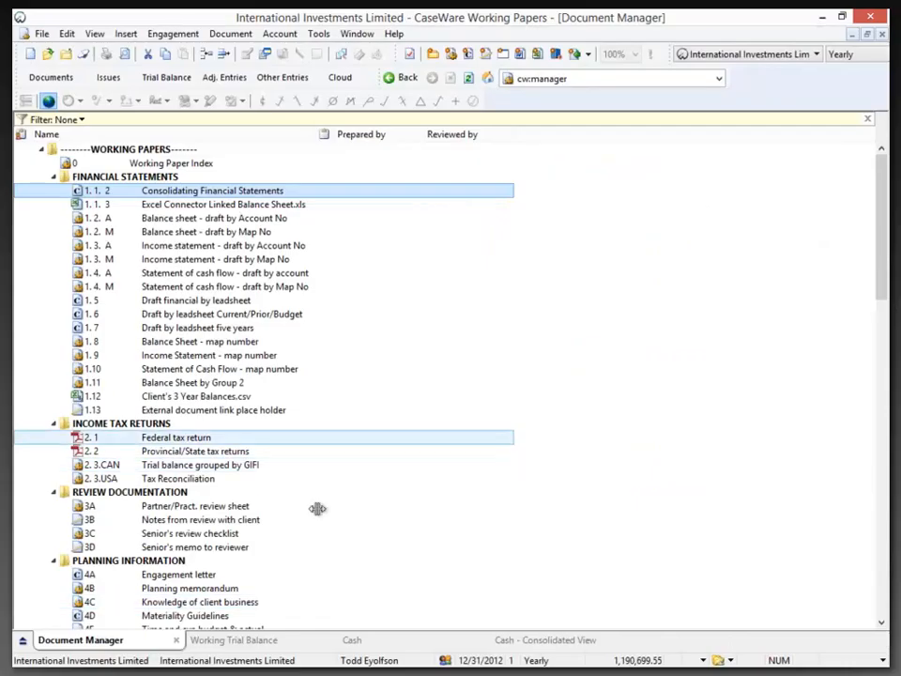
Recalculate the Consolidating Financial Statements document, dismiss its warnings, then save and close it
{"action": "double_click", "coordinate": [185, 191]}
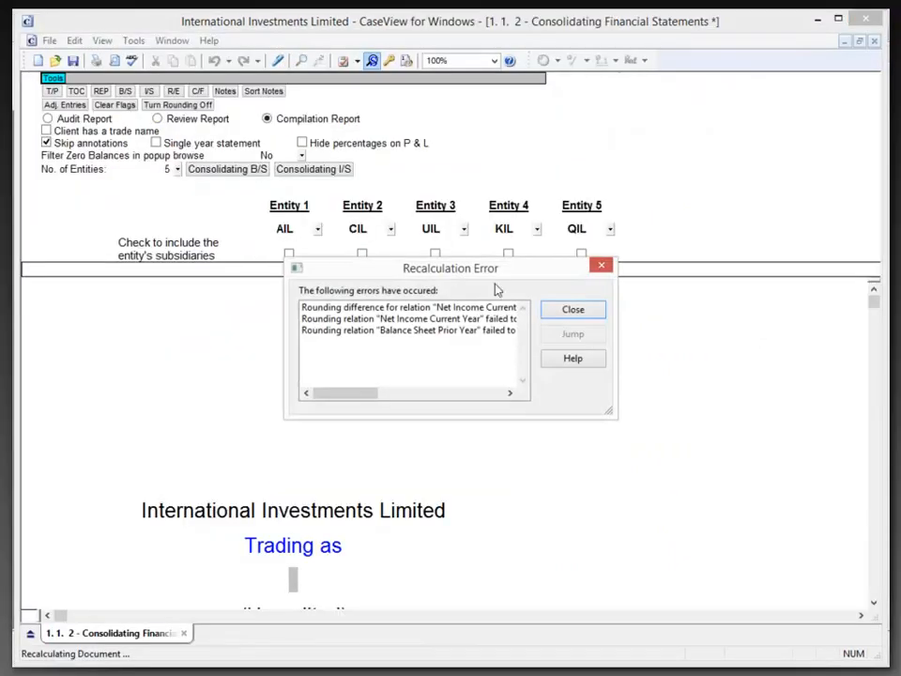
{"action": "left_click", "coordinate": [571, 310]}
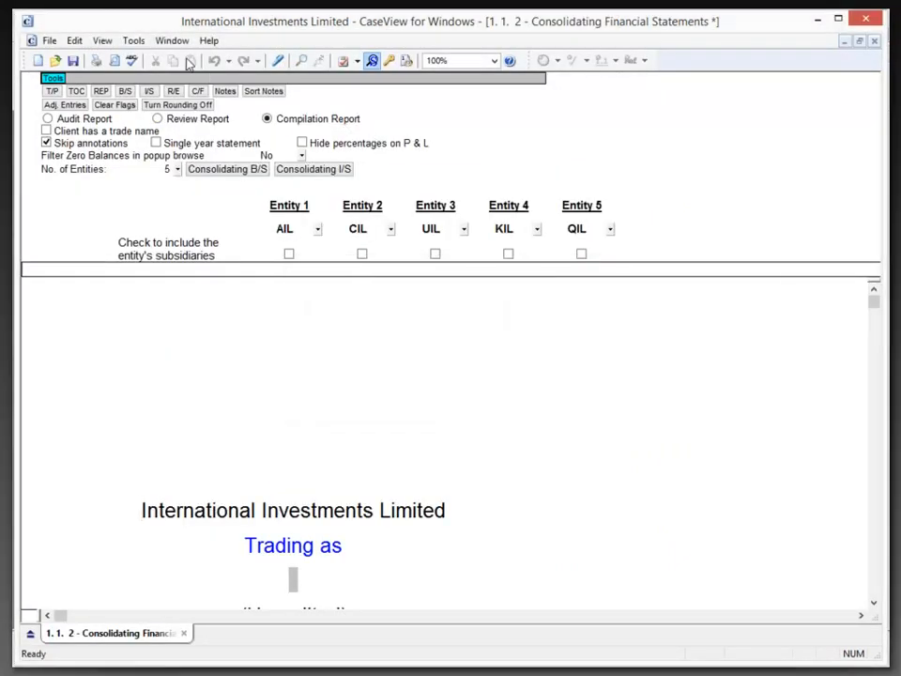
{"action": "left_click", "coordinate": [133, 40]}
{"action": "left_click", "coordinate": [141, 58]}
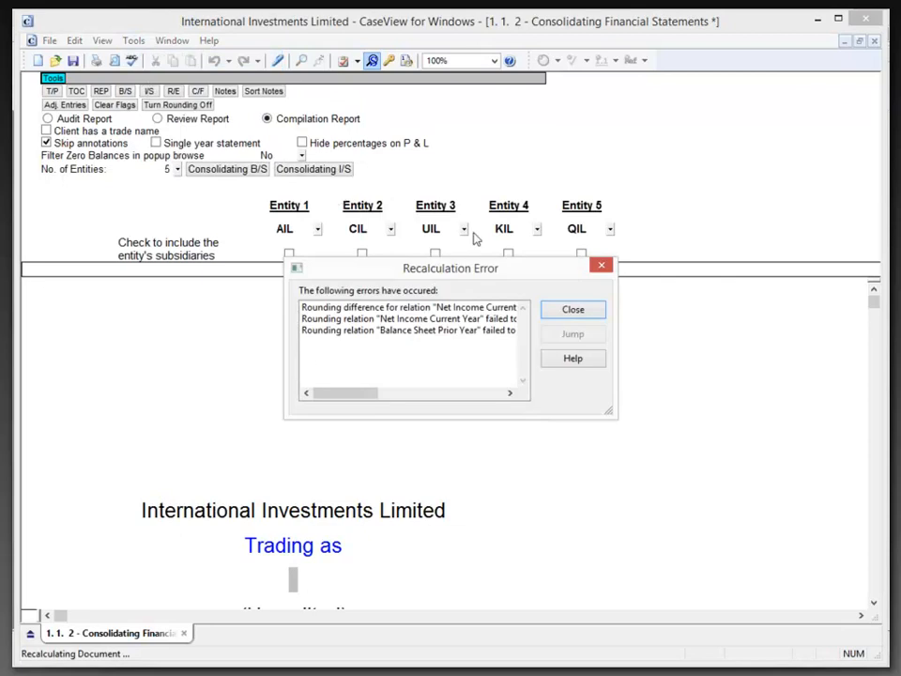
{"action": "left_click", "coordinate": [570, 313]}
{"action": "left_click", "coordinate": [865, 18]}
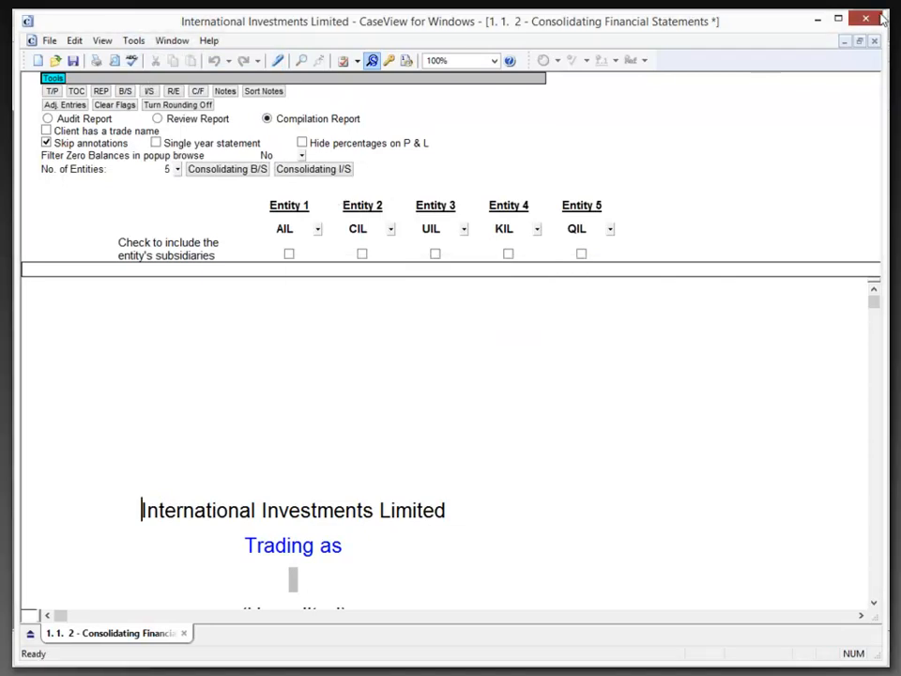
{"action": "left_click", "coordinate": [469, 435]}
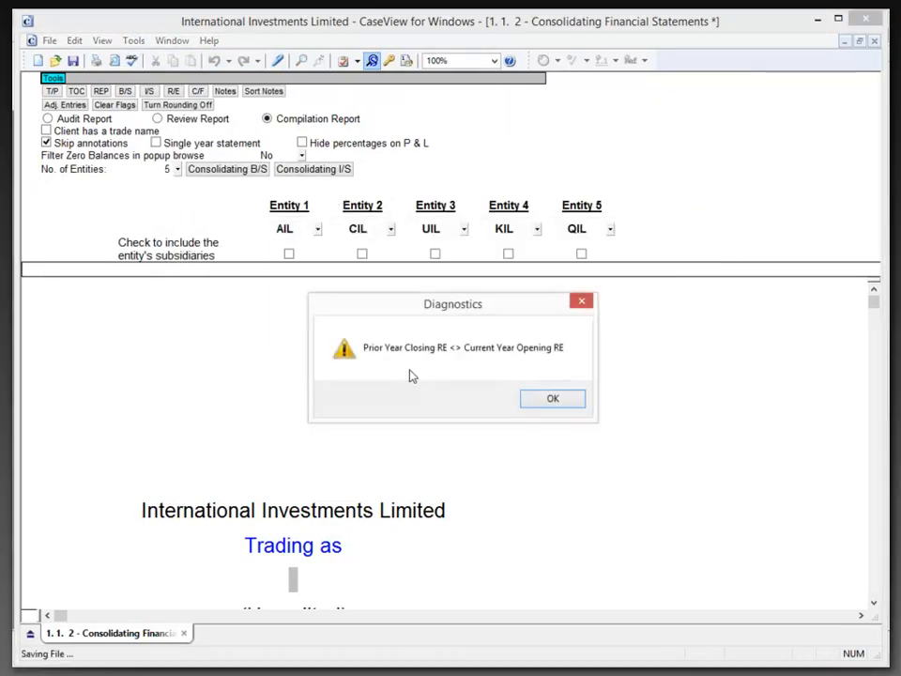
{"action": "left_click", "coordinate": [553, 399]}
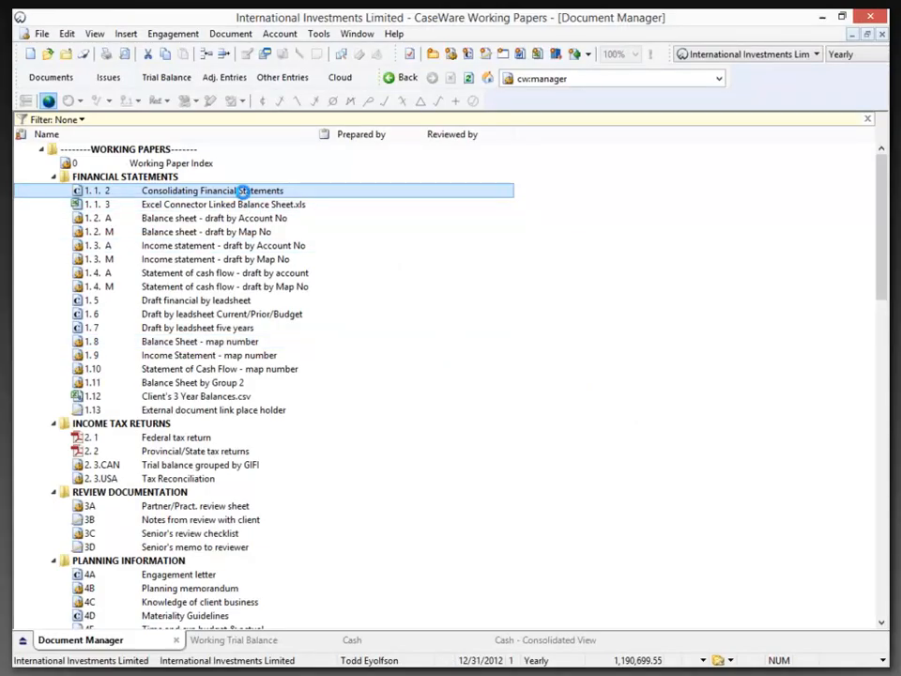
Reopen the Consolidating Financial Statements to recheck the recalculation errors and diagnostic, then dismiss them
{"action": "double_click", "coordinate": [242, 190]}
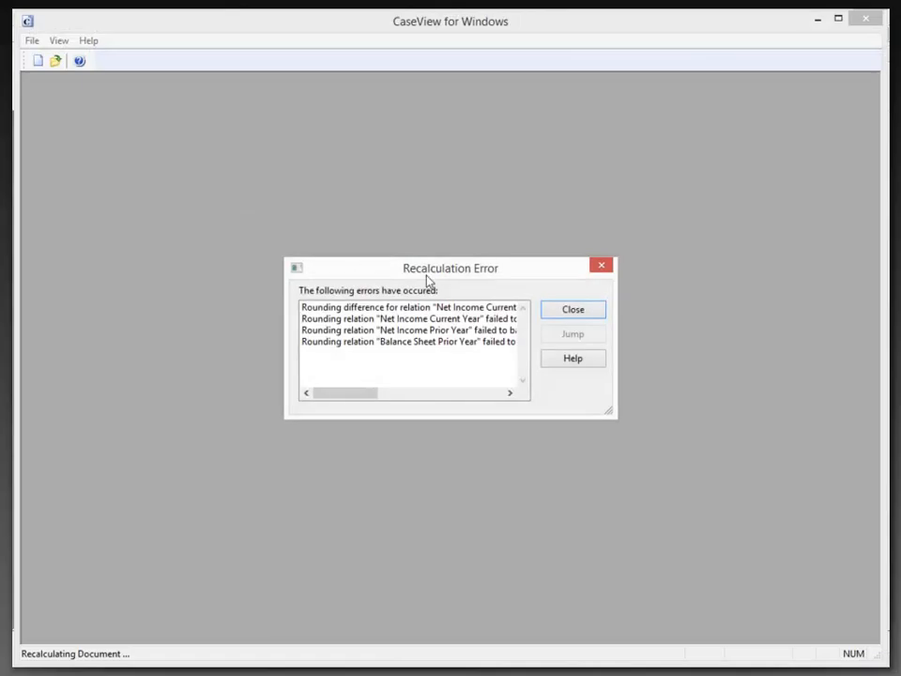
{"action": "left_click", "coordinate": [552, 311]}
{"action": "left_click", "coordinate": [537, 396]}
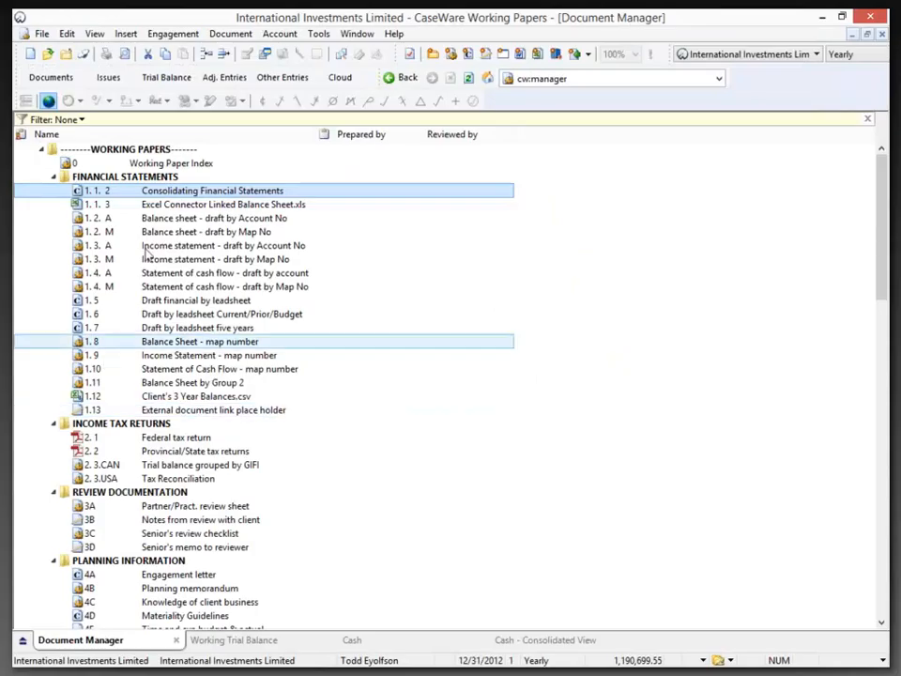
Check the Assign Mapping Numbers window for remaining unmapped accounts, review the mapping number balances, and close it
{"action": "left_click", "coordinate": [281, 34]}
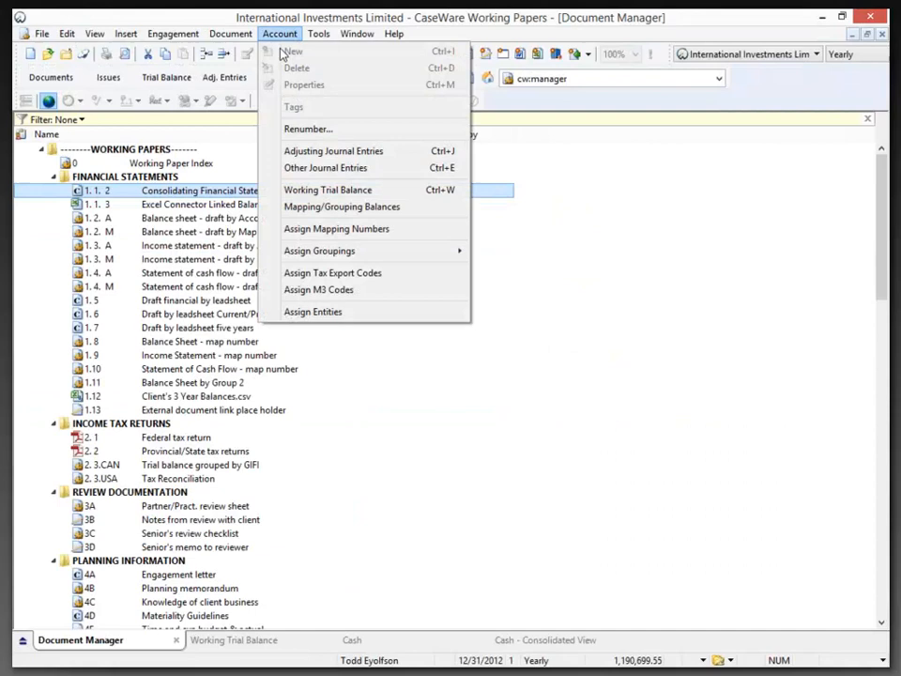
{"action": "left_click", "coordinate": [295, 235]}
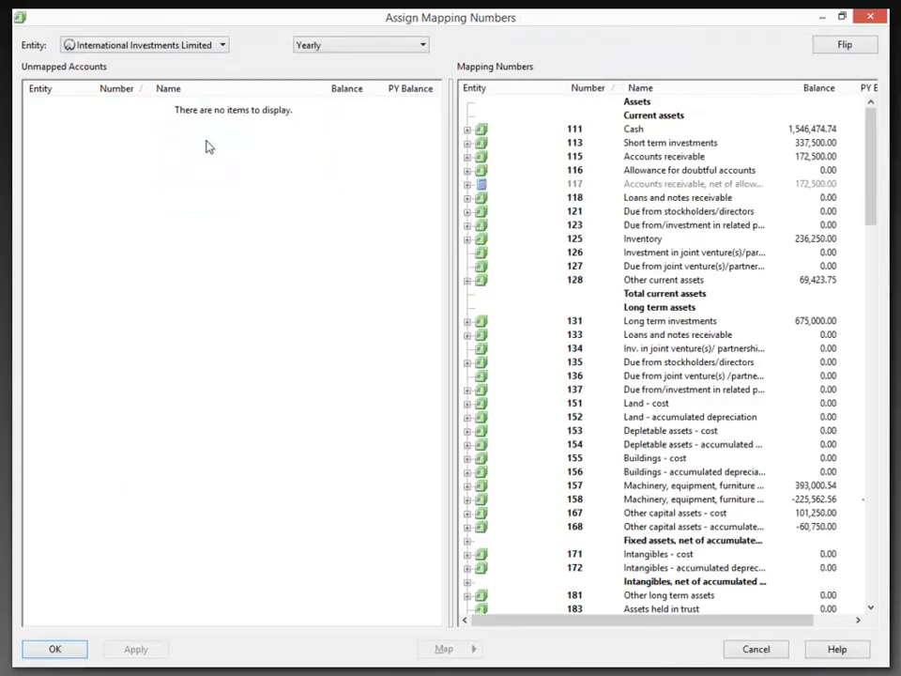
{"action": "left_click_drag", "start_coordinate": [867, 185], "coordinate": [873, 601]}
{"action": "left_click", "coordinate": [49, 655]}
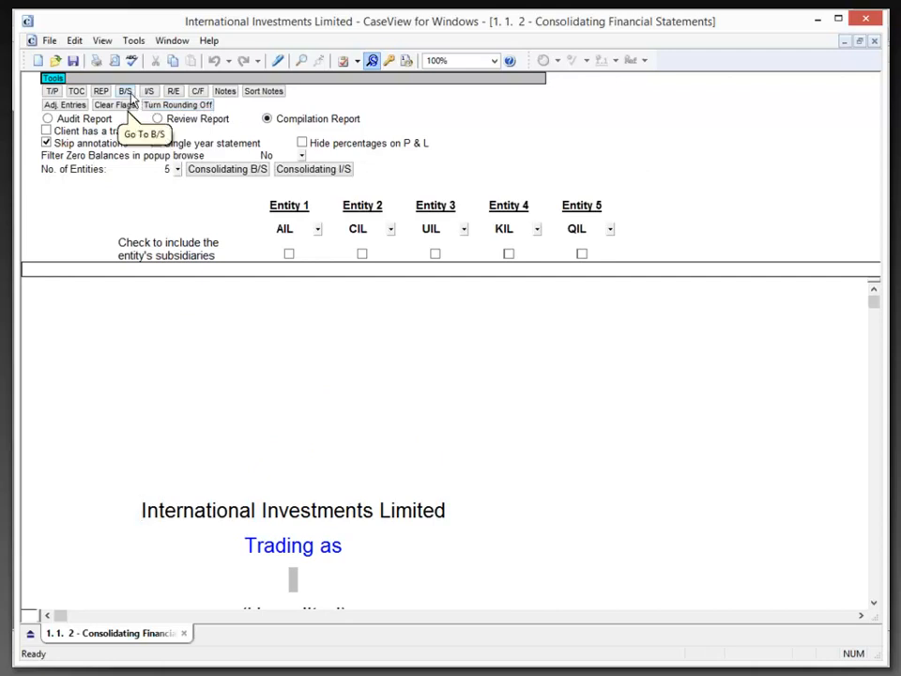
Review the consolidating balance sheet in the Consolidating Financial Statements document and the list of entities available for Entity 1
{"action": "left_click", "coordinate": [235, 169]}
{"action": "scroll", "coordinate": [210, 357], "scroll_direction": "down", "scroll_amount": 2}
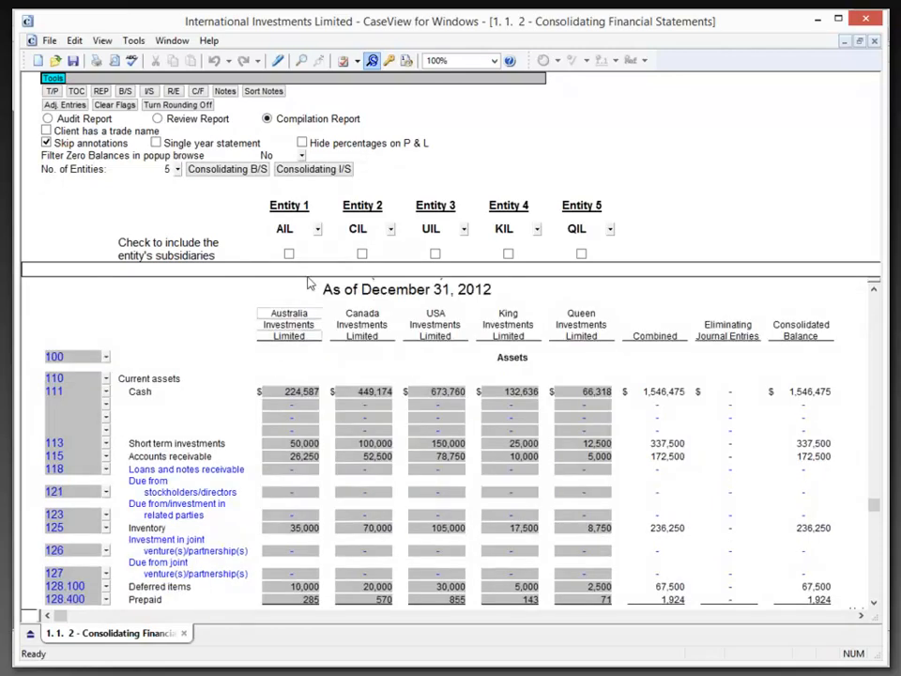
{"action": "left_click", "coordinate": [319, 230]}
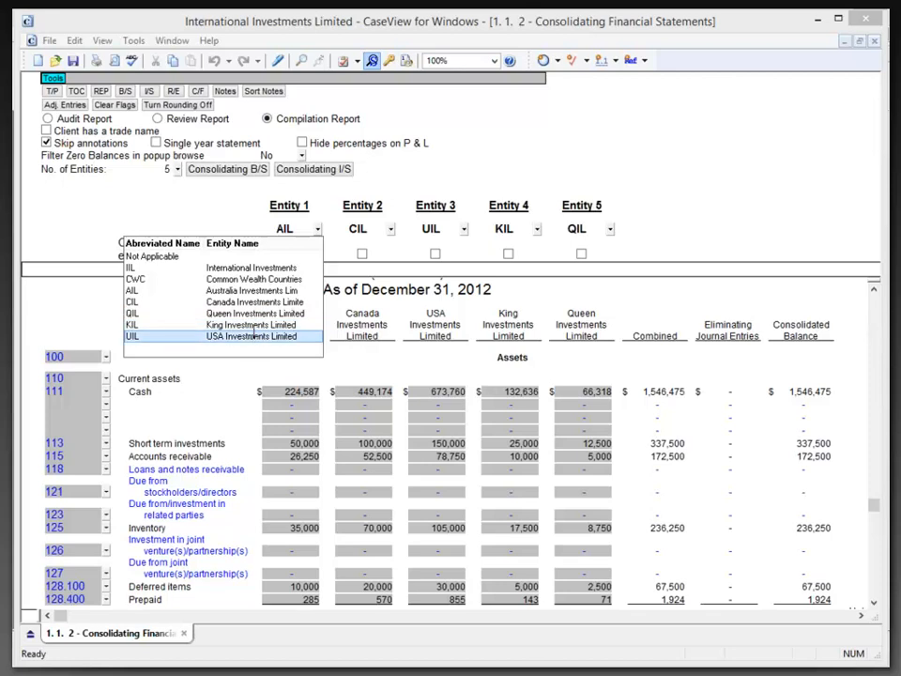
{"action": "left_click", "coordinate": [409, 255]}
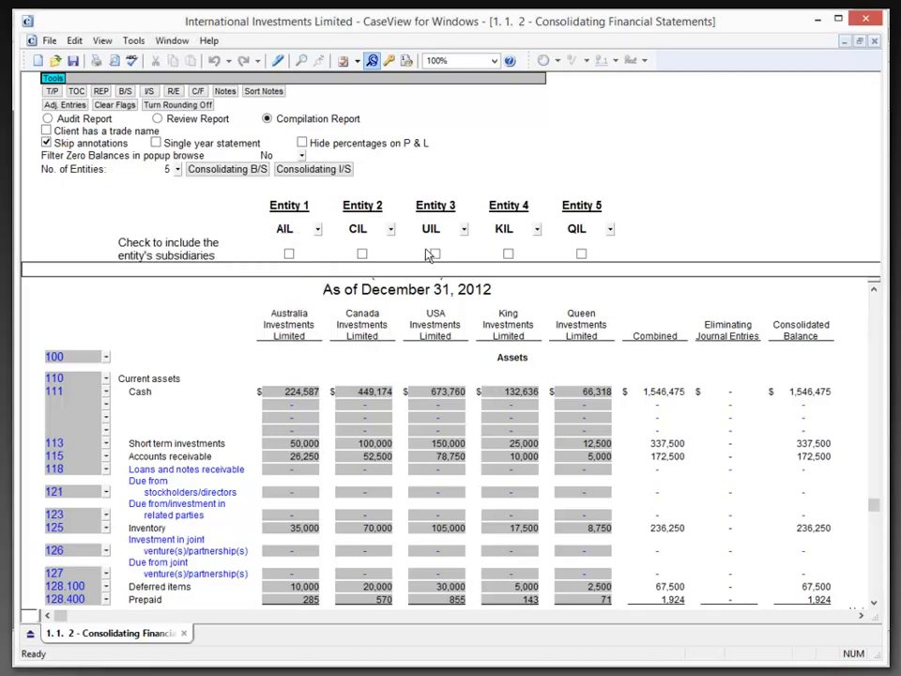
Include subsidiaries for Entity 4 and set both Entity 4 and Entity 5 to Not Applicable, dismissing the recalculation errors
{"action": "left_click", "coordinate": [508, 254]}
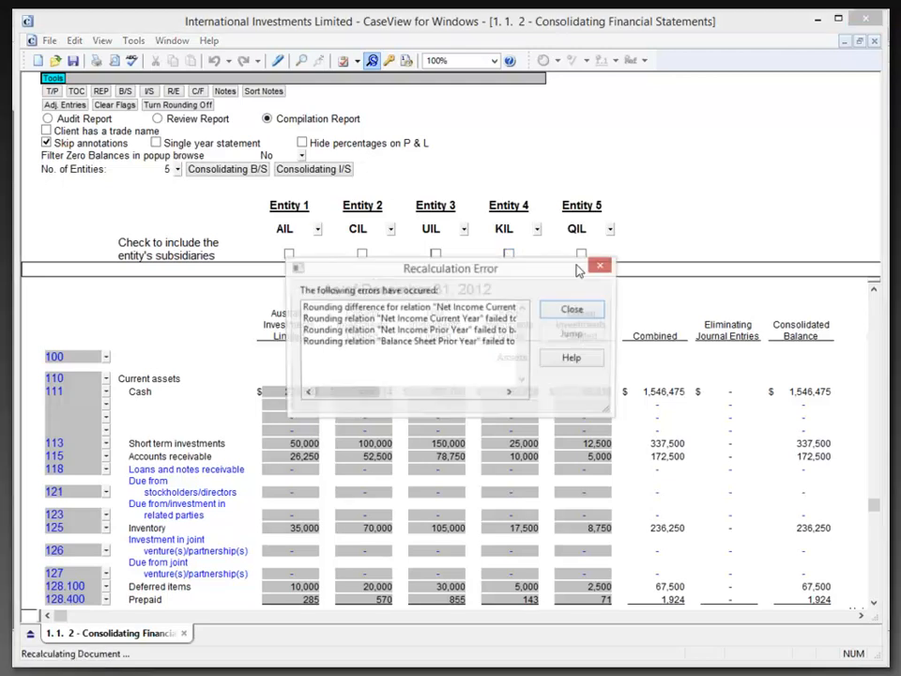
{"action": "left_click", "coordinate": [574, 311]}
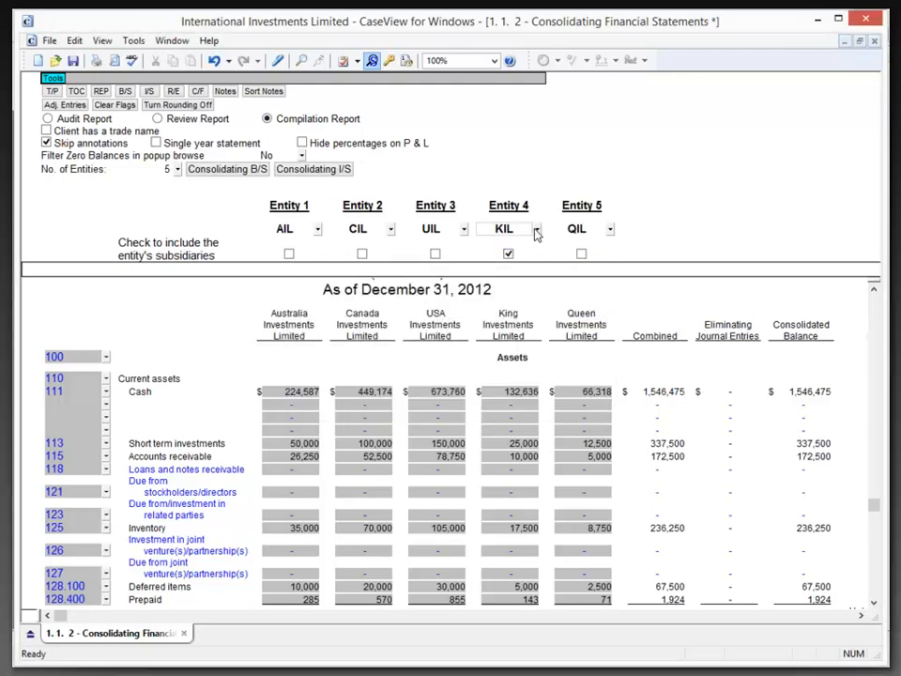
{"action": "left_click", "coordinate": [537, 229]}
{"action": "left_click", "coordinate": [498, 257]}
{"action": "left_click", "coordinate": [575, 309]}
{"action": "left_click", "coordinate": [611, 230]}
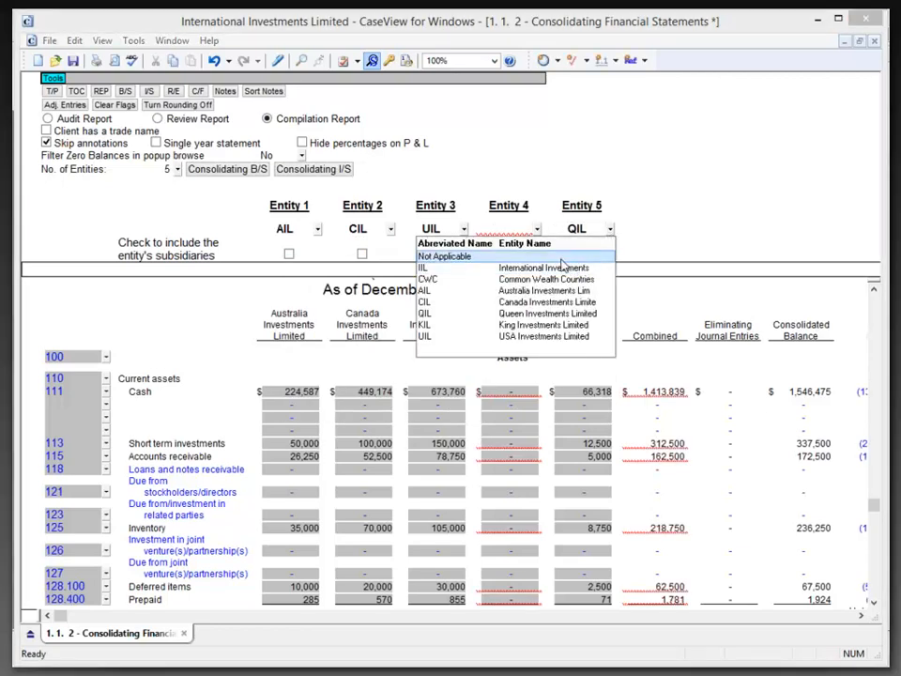
{"action": "left_click", "coordinate": [562, 258]}
{"action": "left_click", "coordinate": [573, 310]}
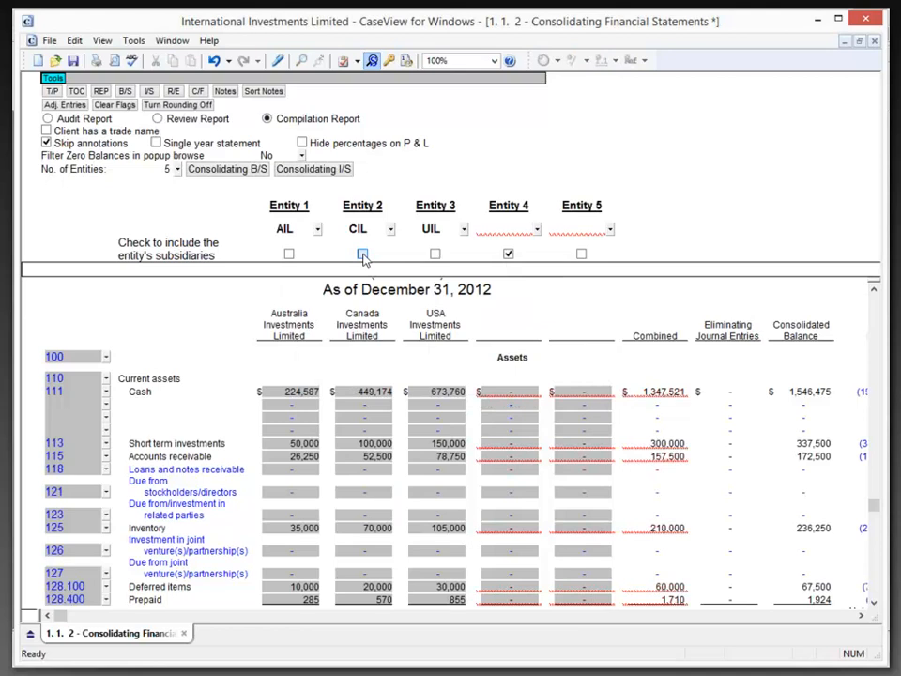
Include the subsidiaries of Entity 2, CIL, dismiss the recalculation errors and select its Cash amount
{"action": "left_click", "coordinate": [362, 255]}
{"action": "left_click", "coordinate": [573, 310]}
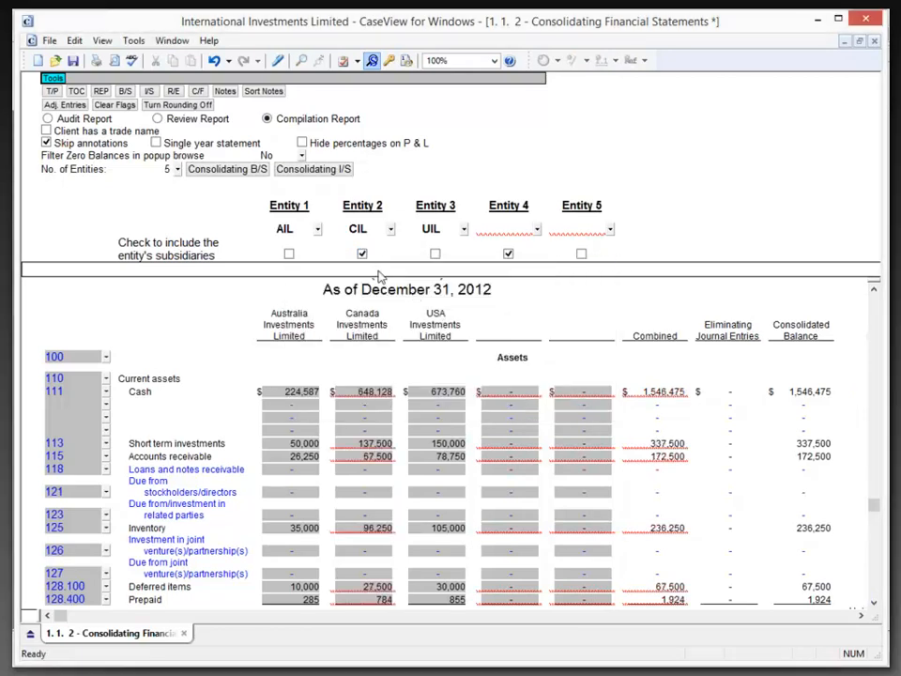
{"action": "left_click", "coordinate": [362, 394]}
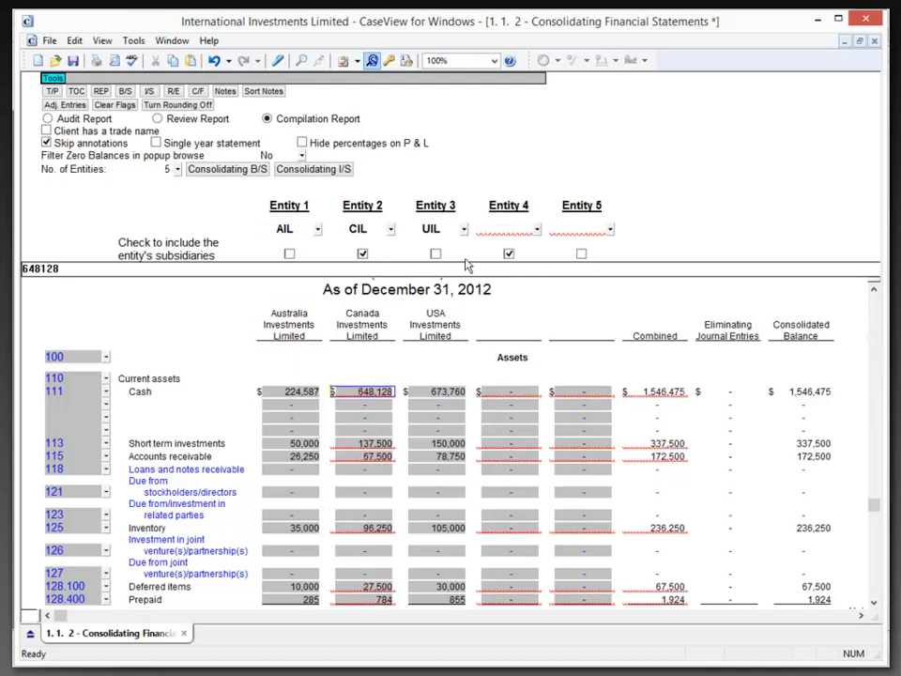
Reduce the number of entities to 3 and stop displaying the hidden columns and zero-balance lines in the balance sheet
{"action": "left_click", "coordinate": [177, 169]}
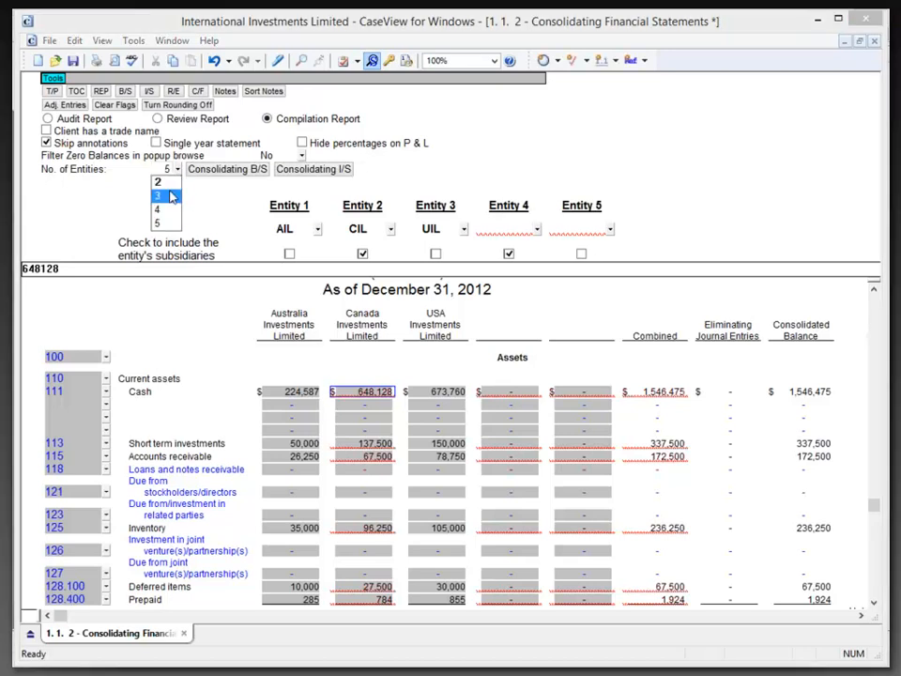
{"action": "left_click", "coordinate": [171, 196]}
{"action": "left_click", "coordinate": [563, 319]}
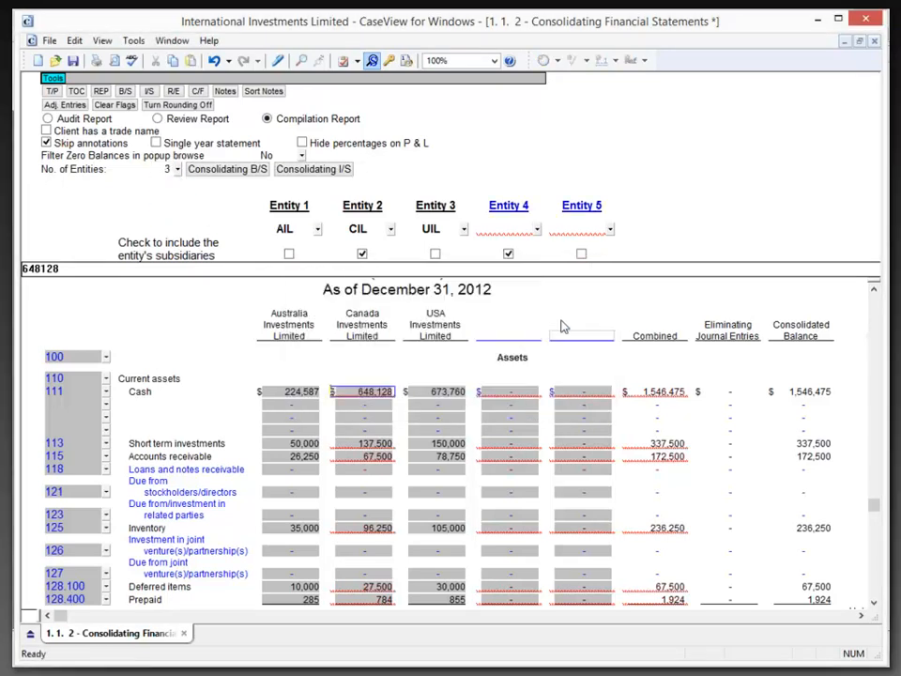
{"action": "left_click", "coordinate": [361, 62]}
{"action": "left_click", "coordinate": [372, 63]}
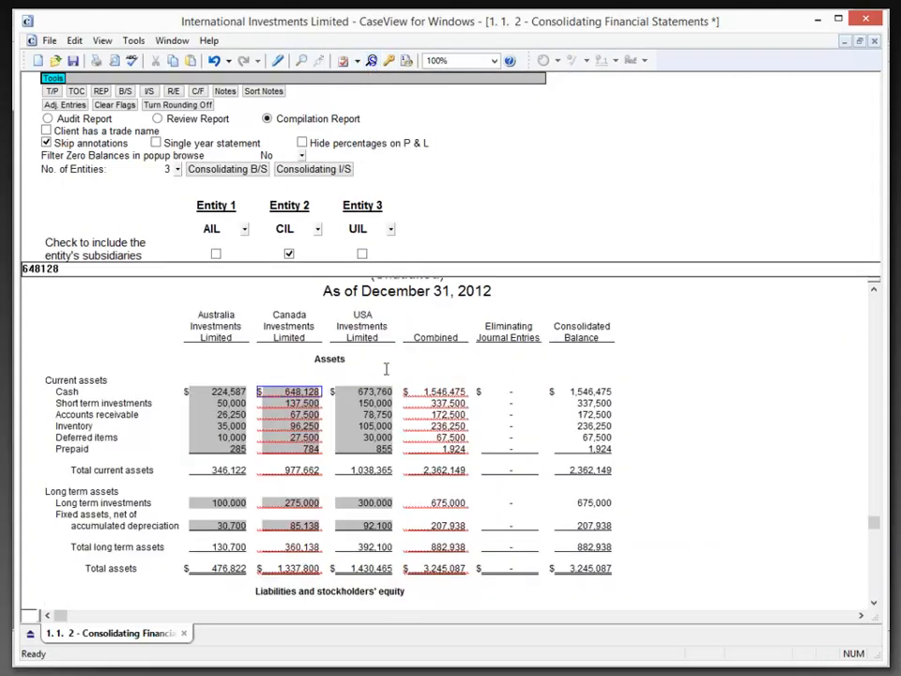
Examine the consolidating balance sheet in print preview at different zoom levels, then close the preview and dismiss the recalculation errors
{"action": "left_click", "coordinate": [111, 61]}
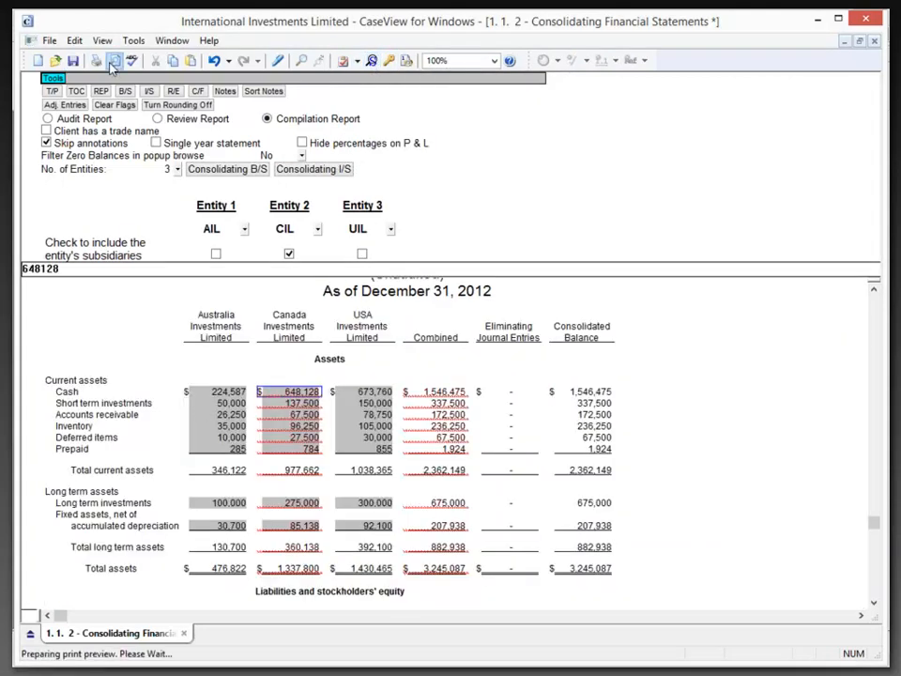
{"action": "left_click", "coordinate": [577, 309]}
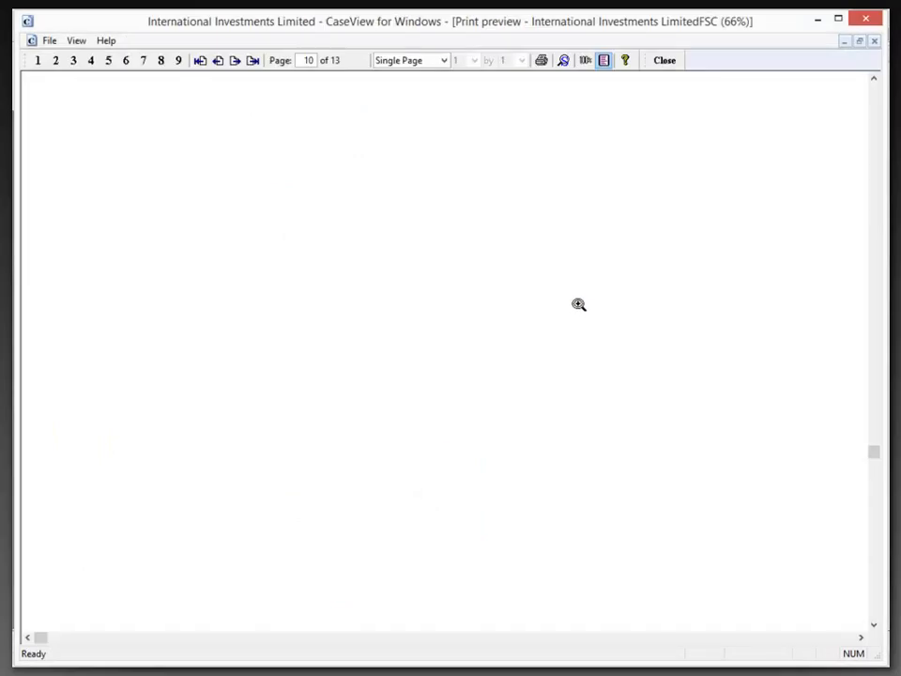
{"action": "left_click", "coordinate": [564, 288]}
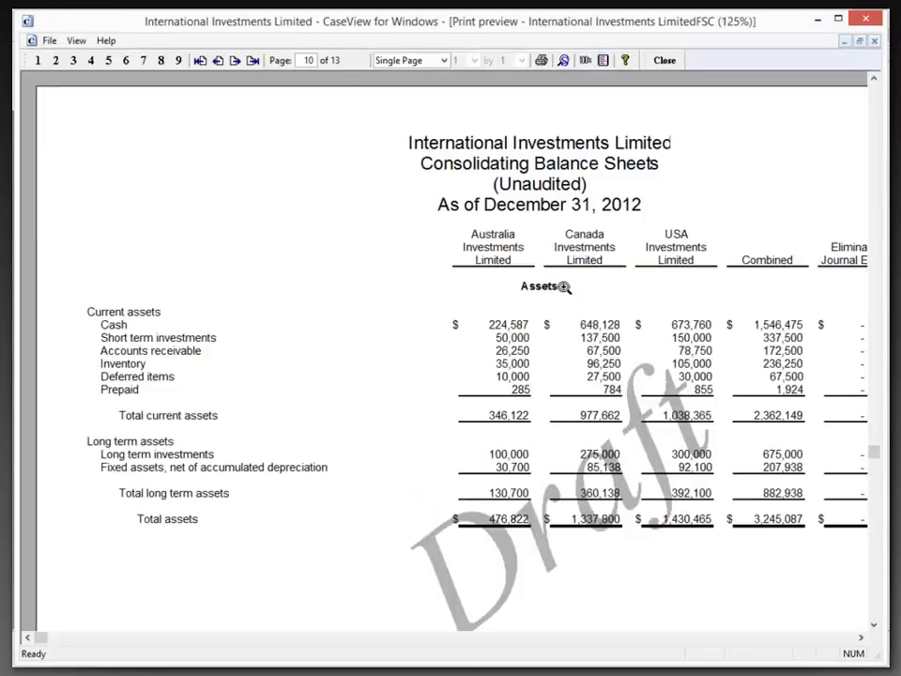
{"action": "left_click", "coordinate": [565, 288]}
{"action": "left_click", "coordinate": [564, 287]}
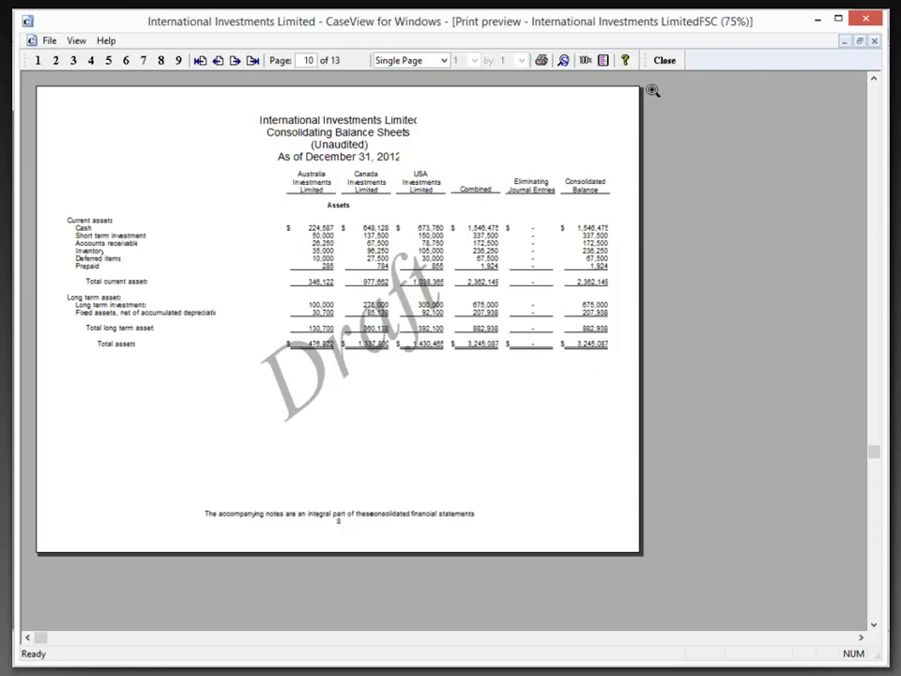
{"action": "left_click", "coordinate": [665, 62]}
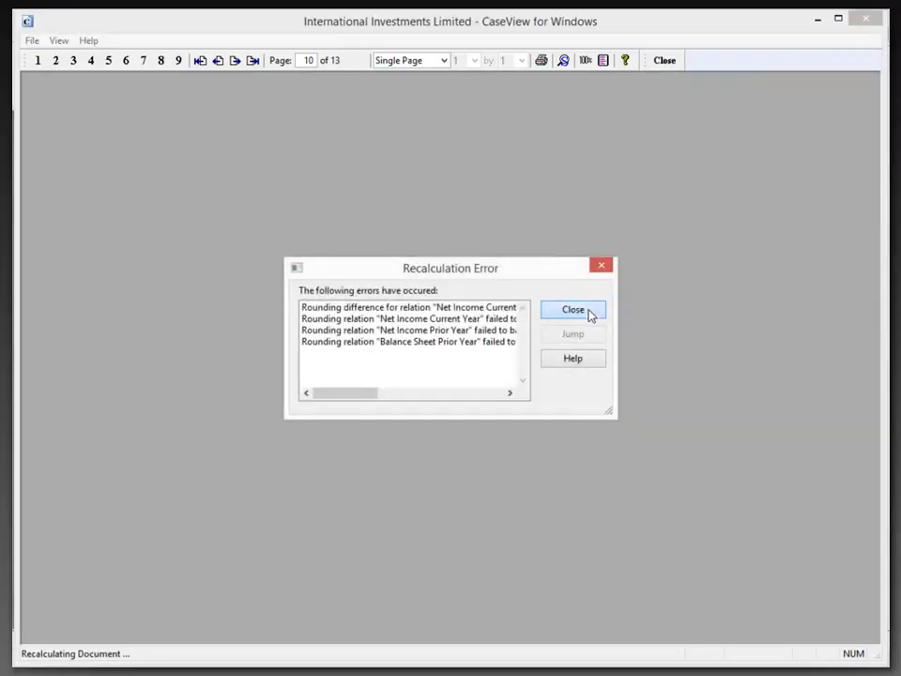
{"action": "left_click", "coordinate": [588, 316]}
Close the Consolidating Financial Statements document, saving its changes and dismissing the retained earnings diagnostic
{"action": "left_click", "coordinate": [867, 20]}
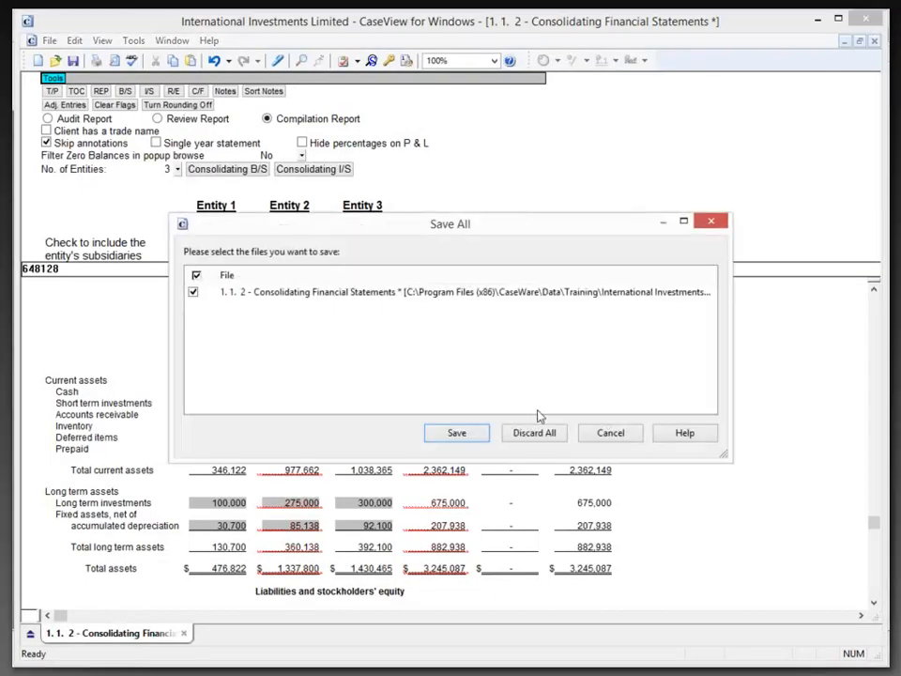
{"action": "left_click", "coordinate": [479, 430]}
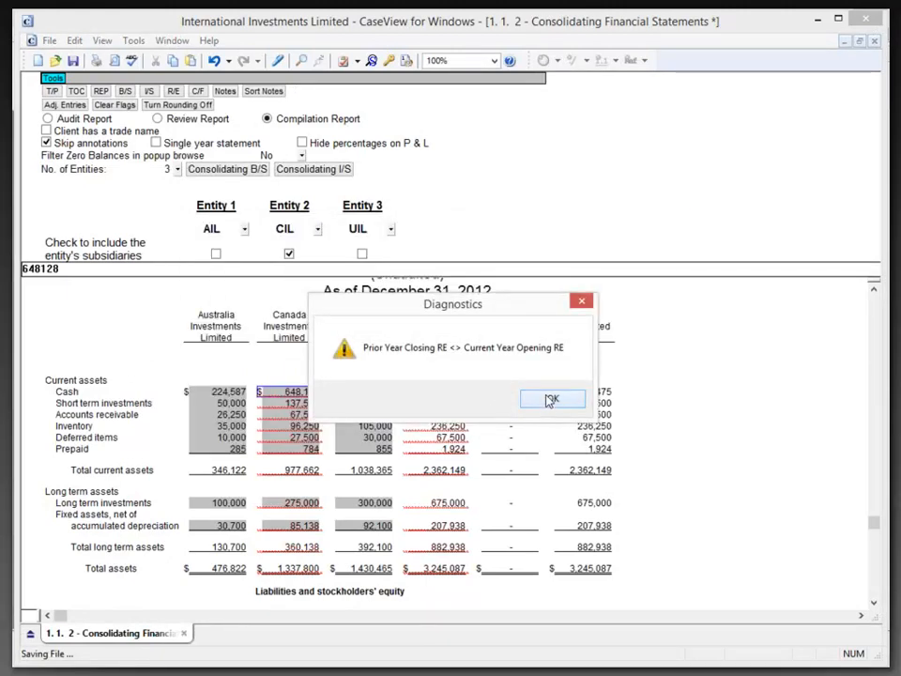
{"action": "left_click", "coordinate": [551, 399]}
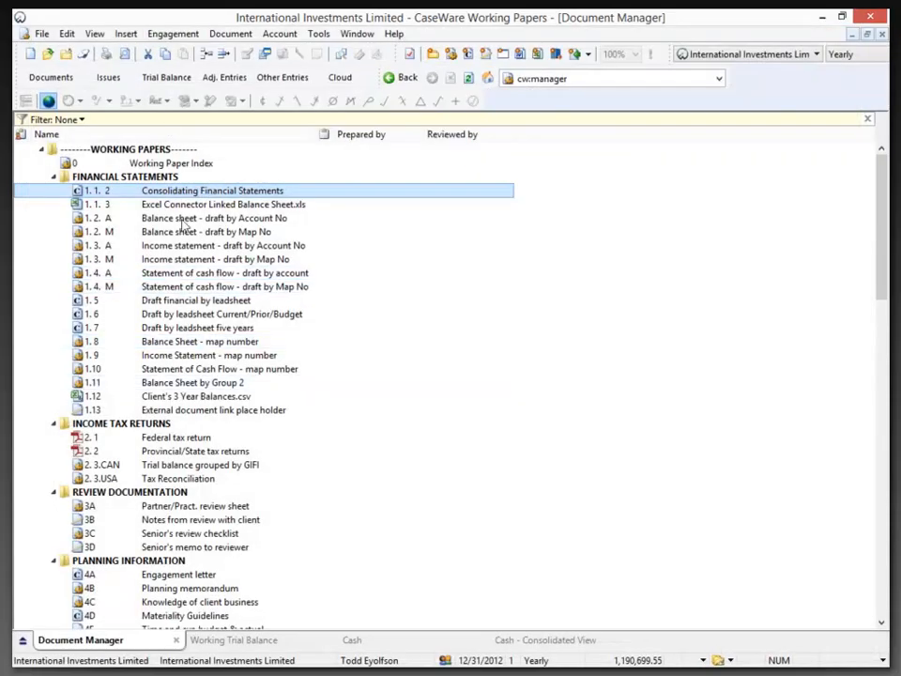